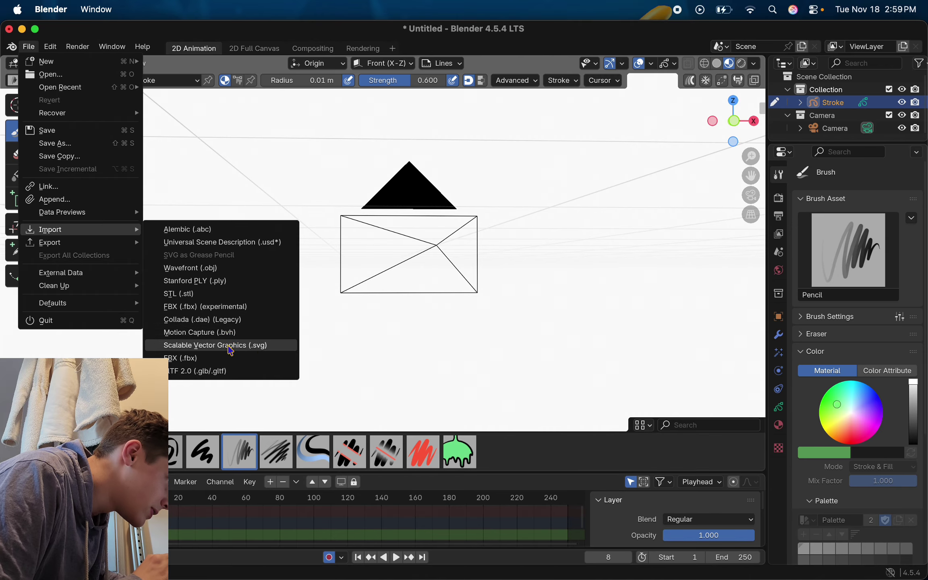
Start a Scalable Vector Graphics import and allow file access to the Desktop and Downloads folders.
click(226, 345)
click(205, 201)
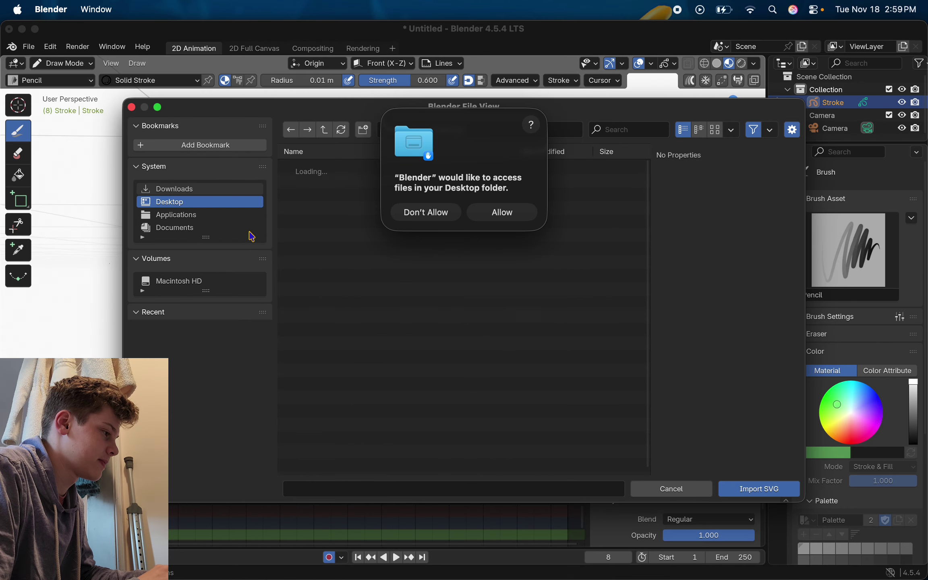
click(503, 212)
click(201, 189)
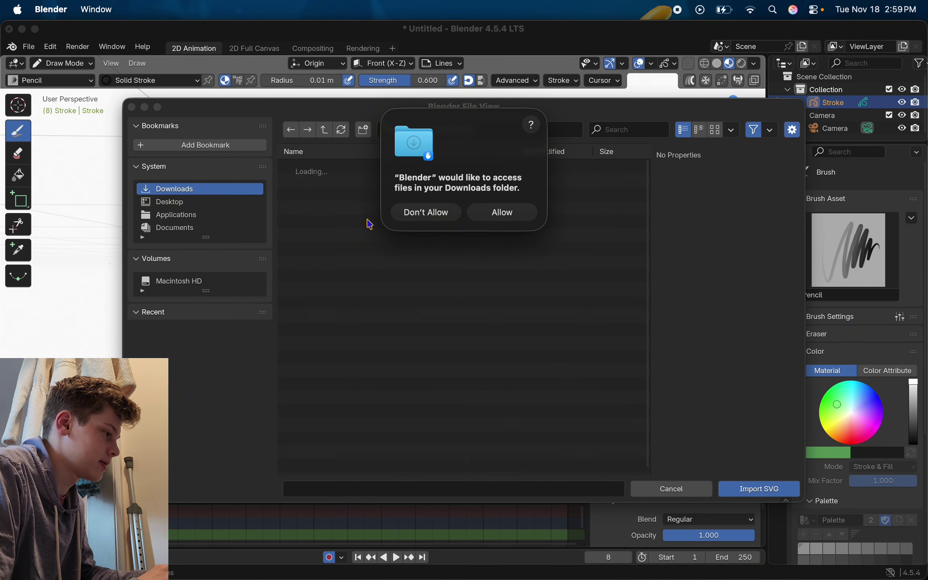
click(494, 220)
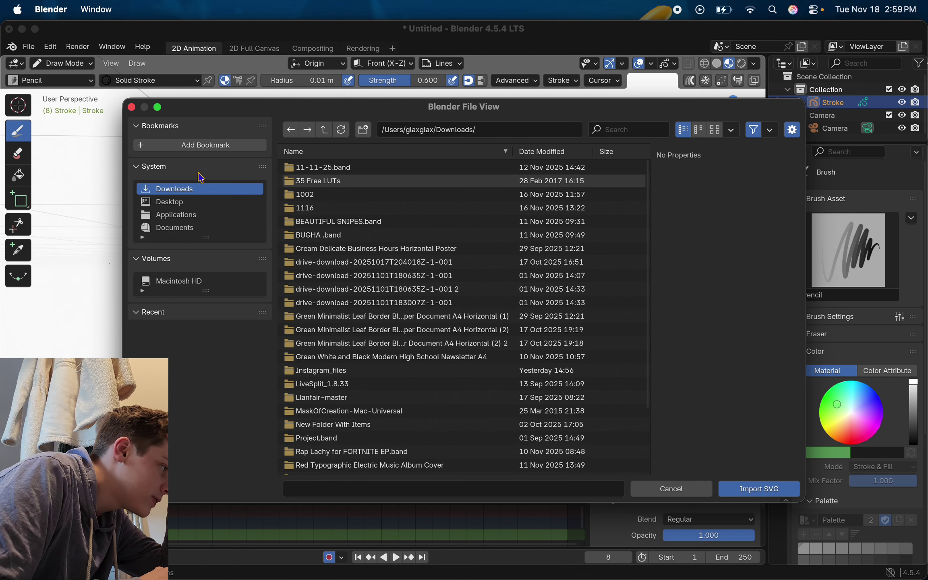
Import the SVG file "file (1).svg" from the Downloads folder.
click(200, 189)
scroll(385, 305, down, 5)
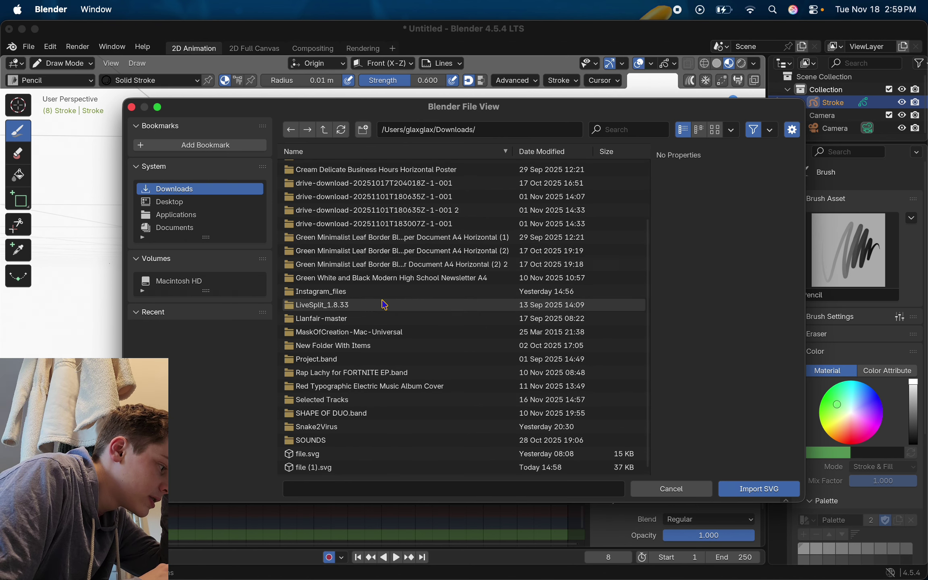
click(386, 468)
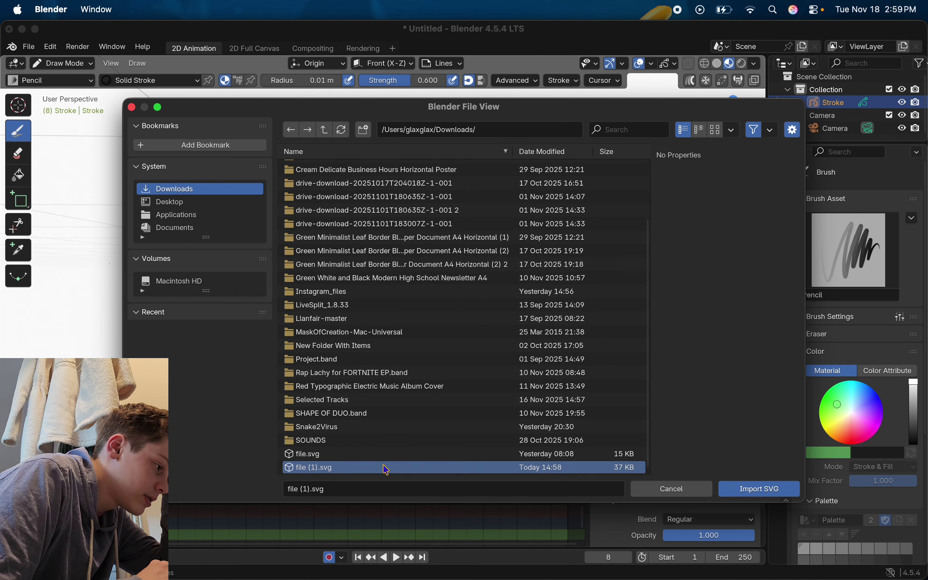
click(759, 494)
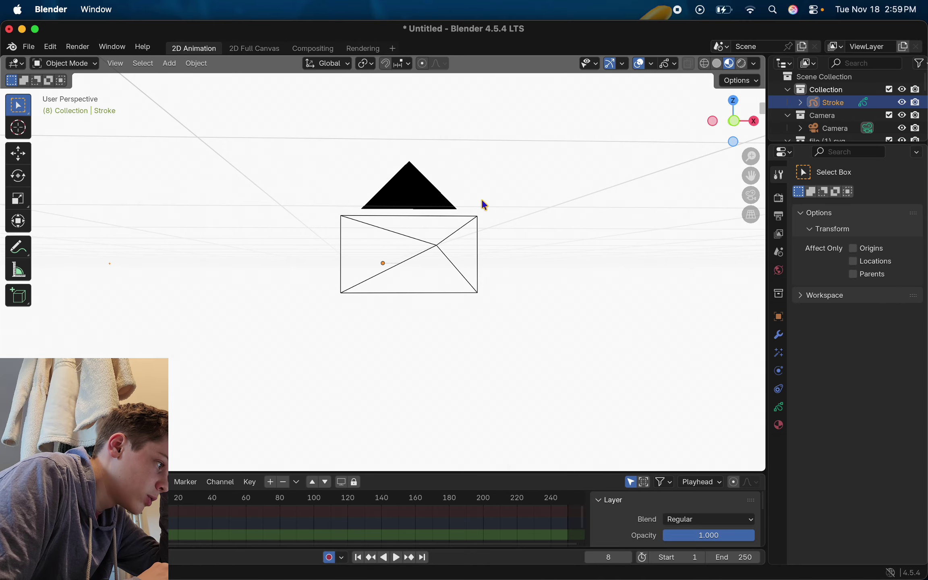
Look around the scene near the world origin to locate the imported SVG graphic.
scroll(482, 200, up, 6)
right_click(482, 200)
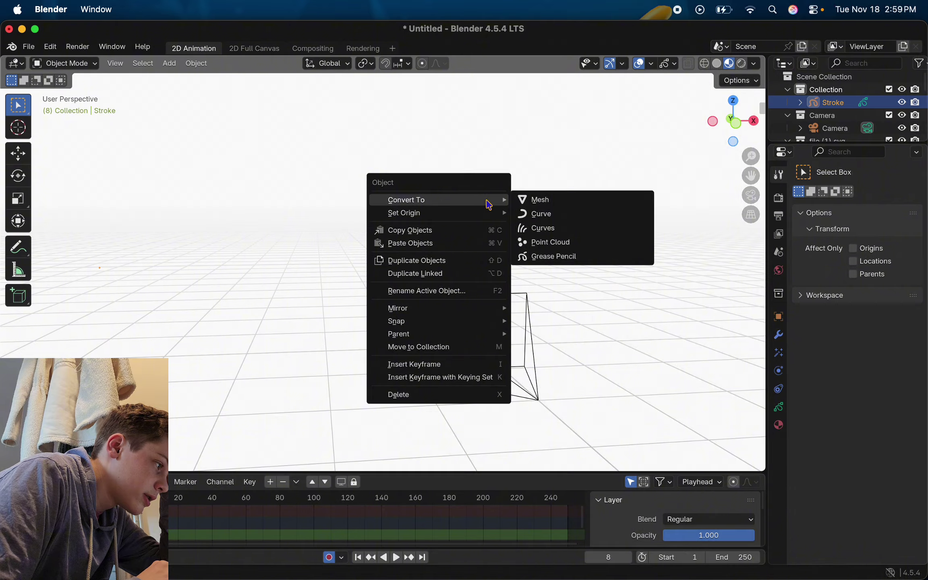
click(584, 179)
scroll(532, 212, up, 10)
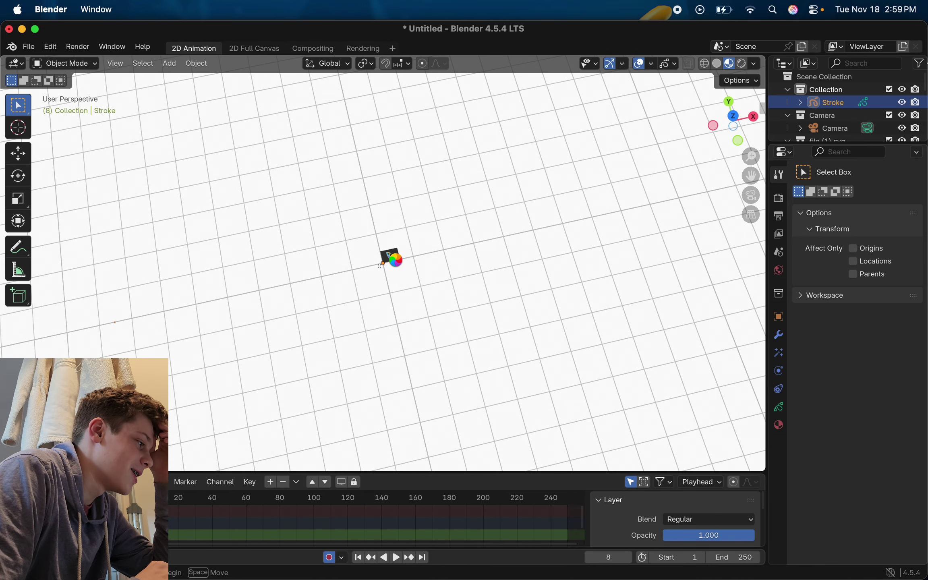
drag(379, 268, 396, 261)
scroll(395, 261, down, 6)
scroll(395, 261, up, 5)
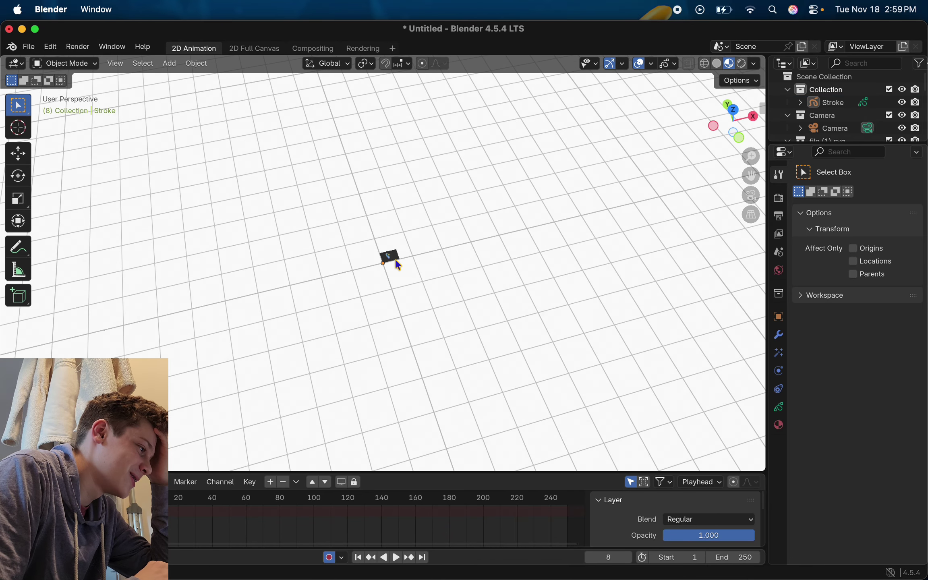
scroll(398, 265, up, 6)
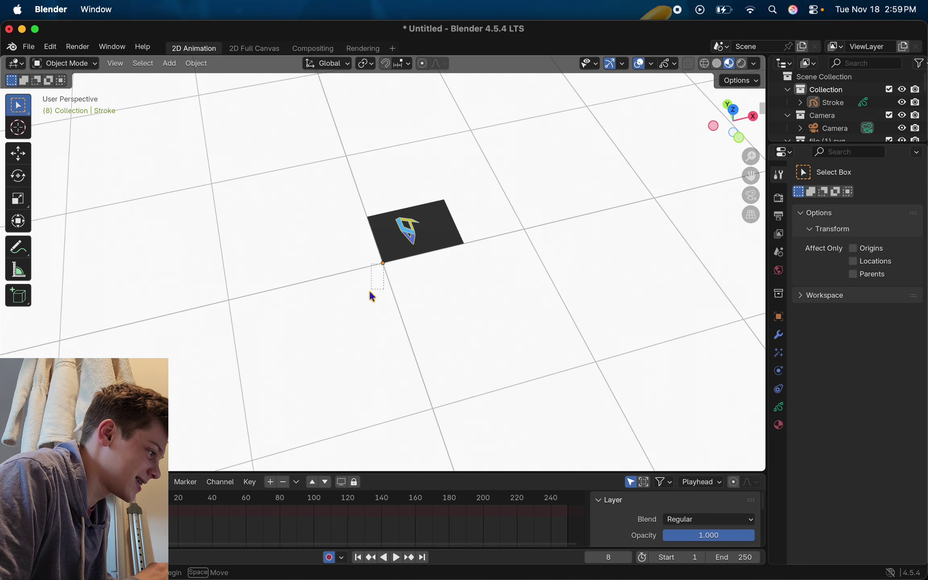
Try selecting the imported logo's coloured pieces together with the dark background rectangle.
click(439, 225)
scroll(439, 225, up, 4)
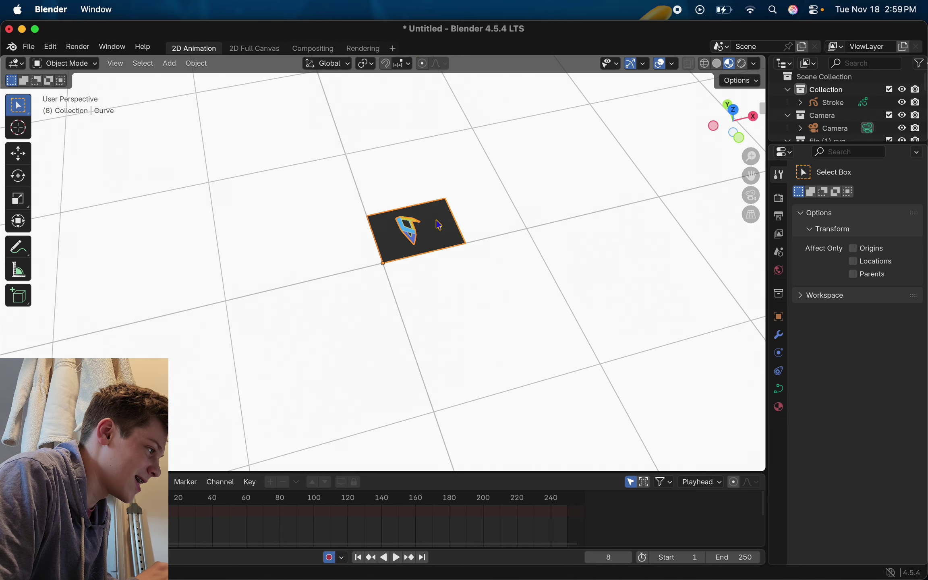
click(440, 192)
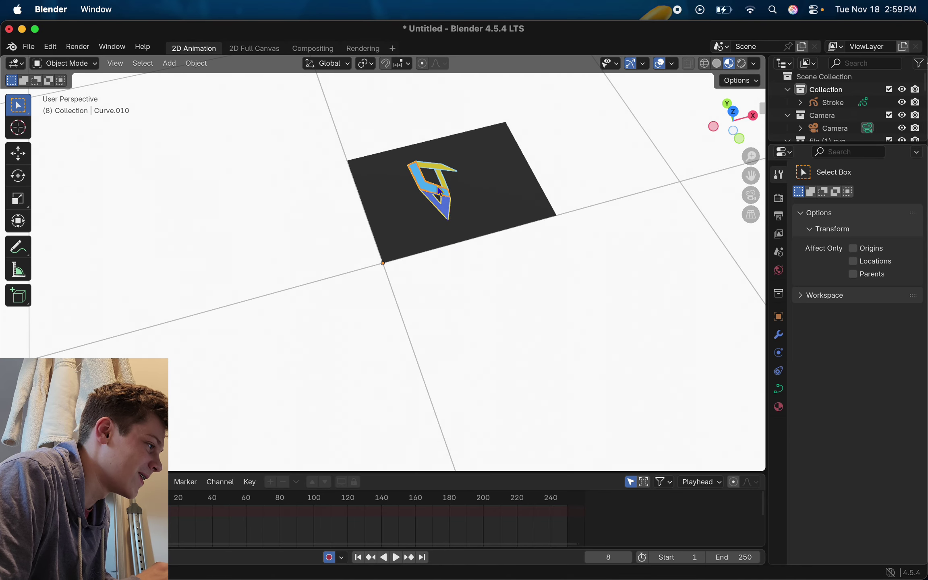
click(387, 193)
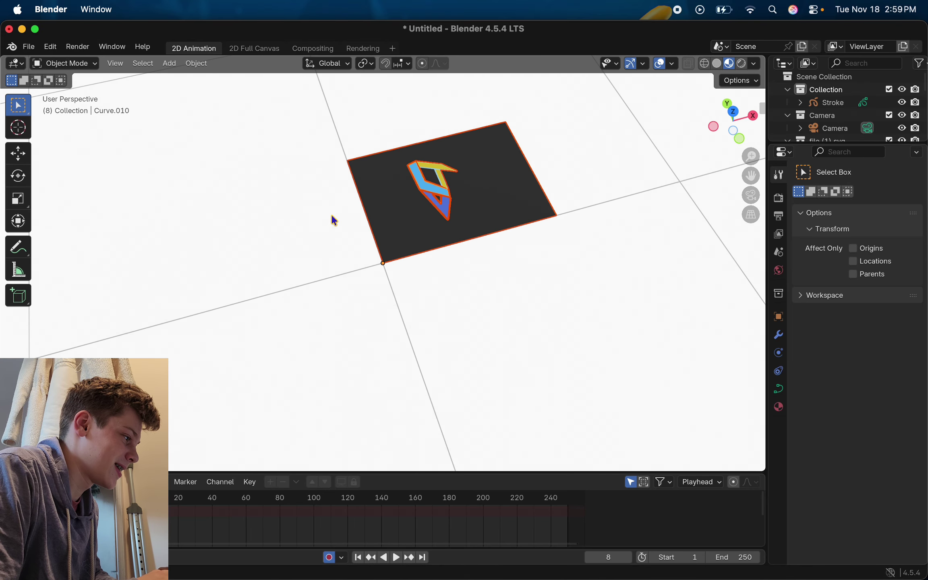
click(312, 225)
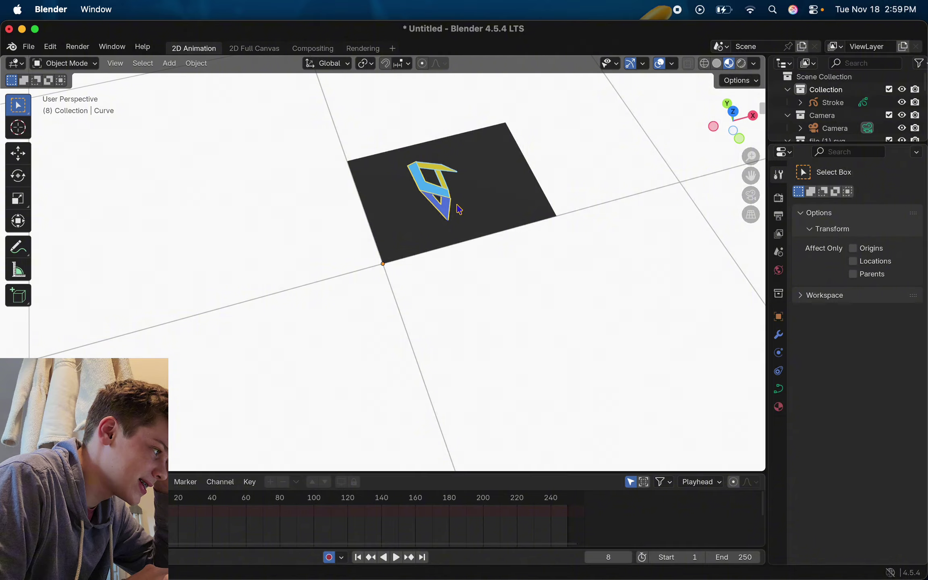
shift+click(399, 166)
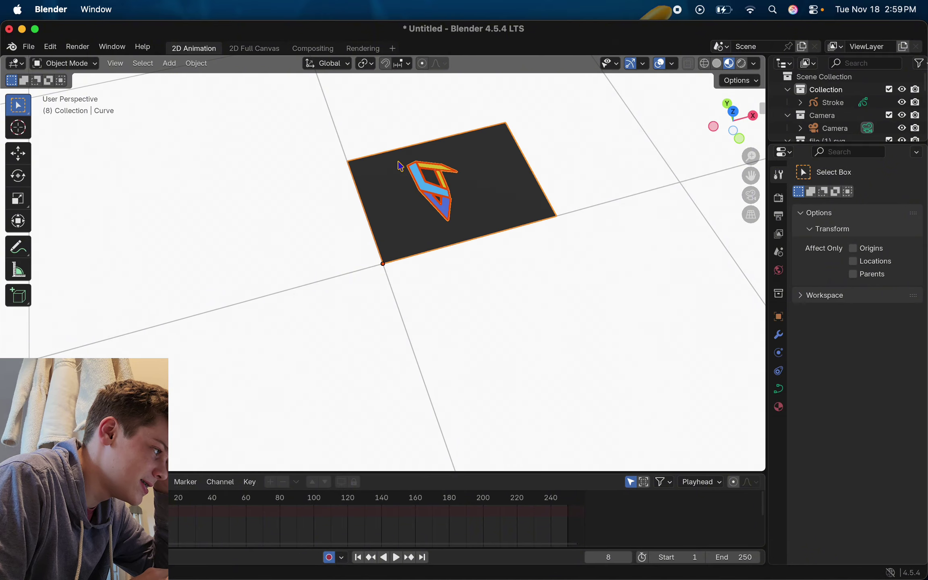
shift+click(394, 192)
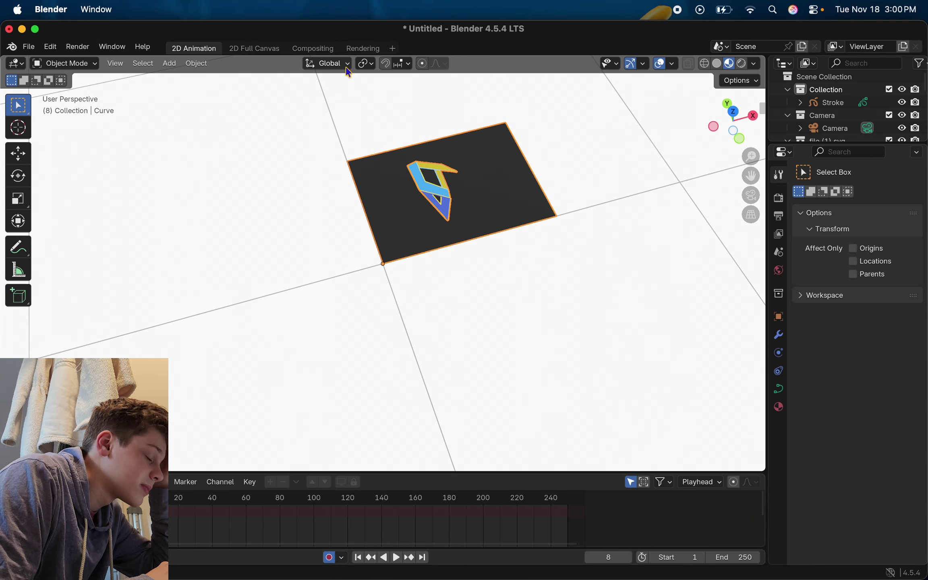
Select the Stroke object in the scene collection and make the timeline area slightly taller.
click(834, 103)
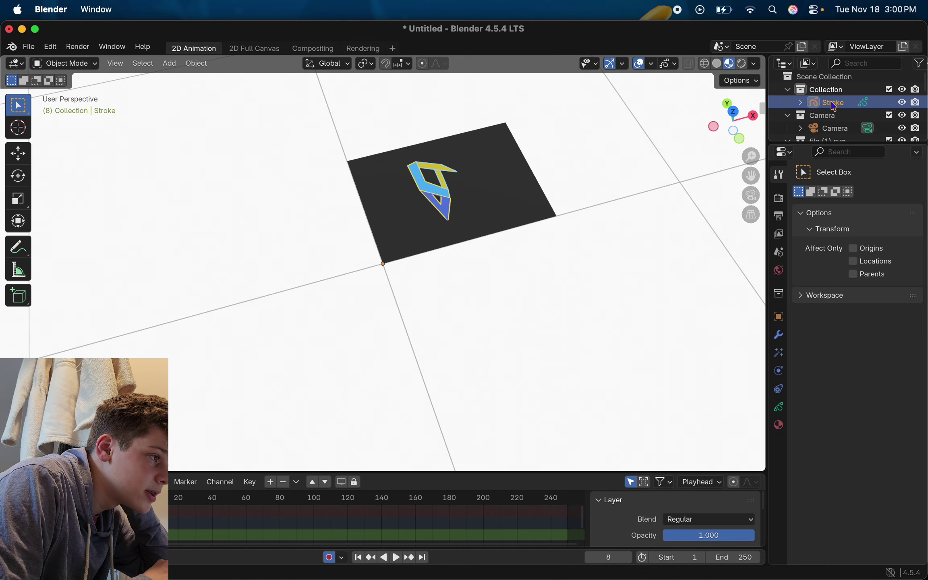
scroll(842, 104, down, 10)
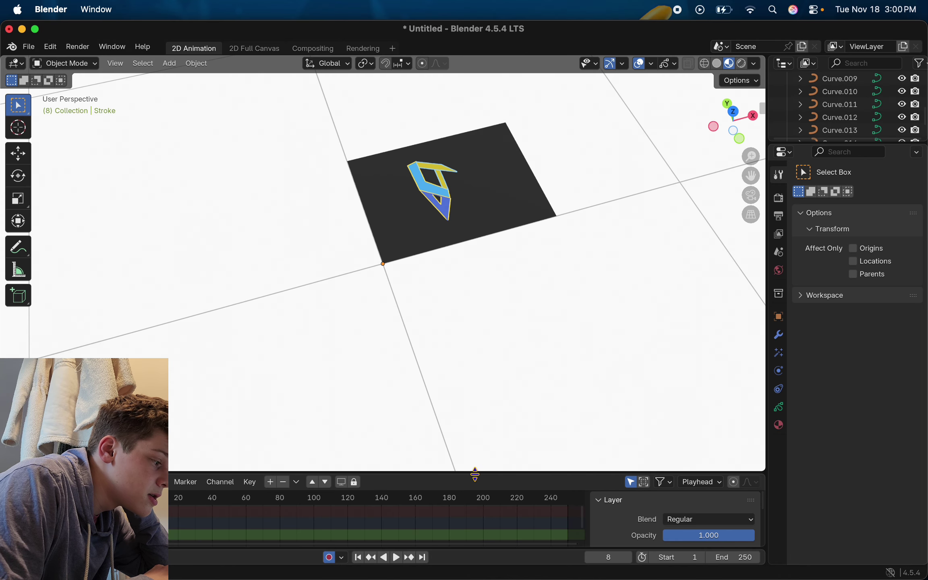
mouse_move(475, 471)
mouse_down()
mouse_move(475, 336)
mouse_move(461, 454)
mouse_move(476, 454)
mouse_up()
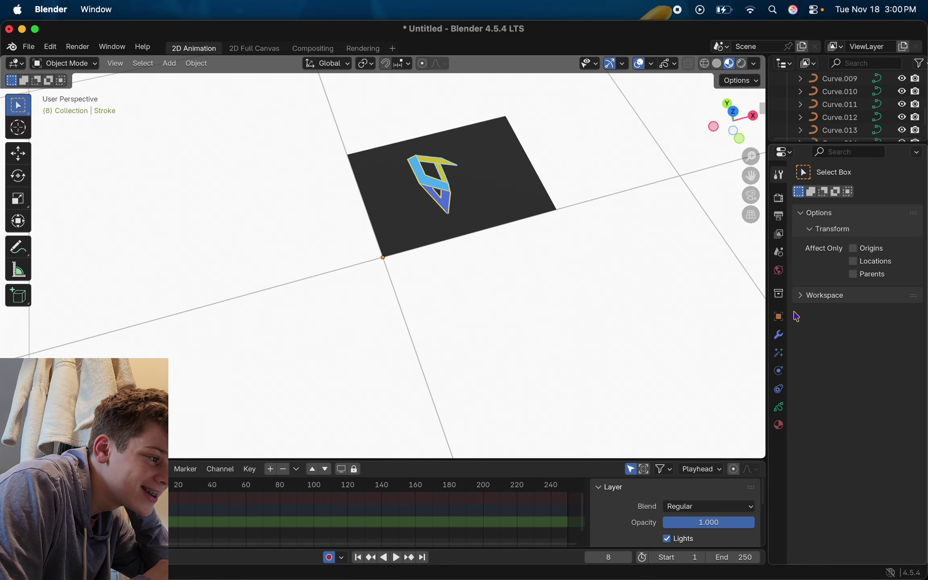
Examine the output, scene, collection, object, effects and layer properties available for Stroke, and the scene's object list.
click(779, 197)
click(779, 217)
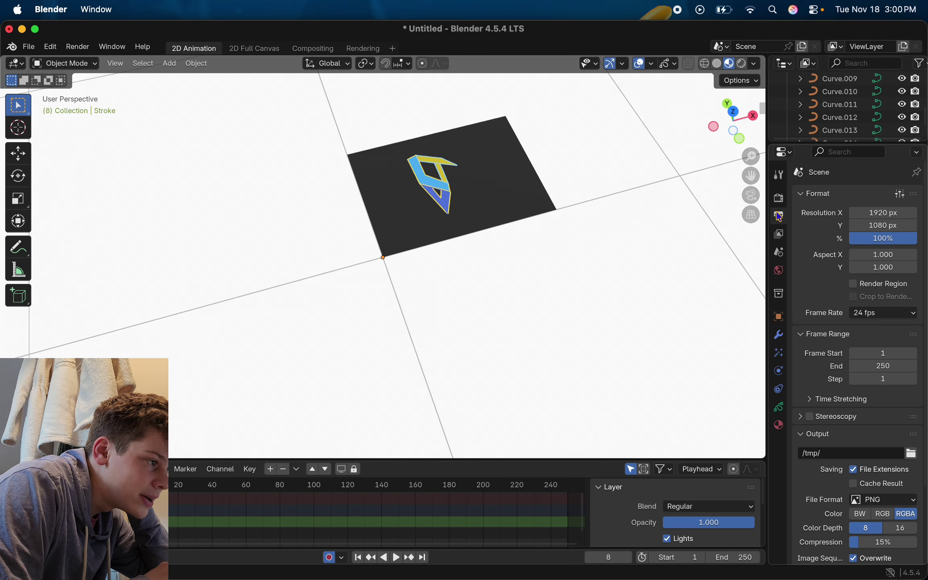
click(779, 234)
click(779, 252)
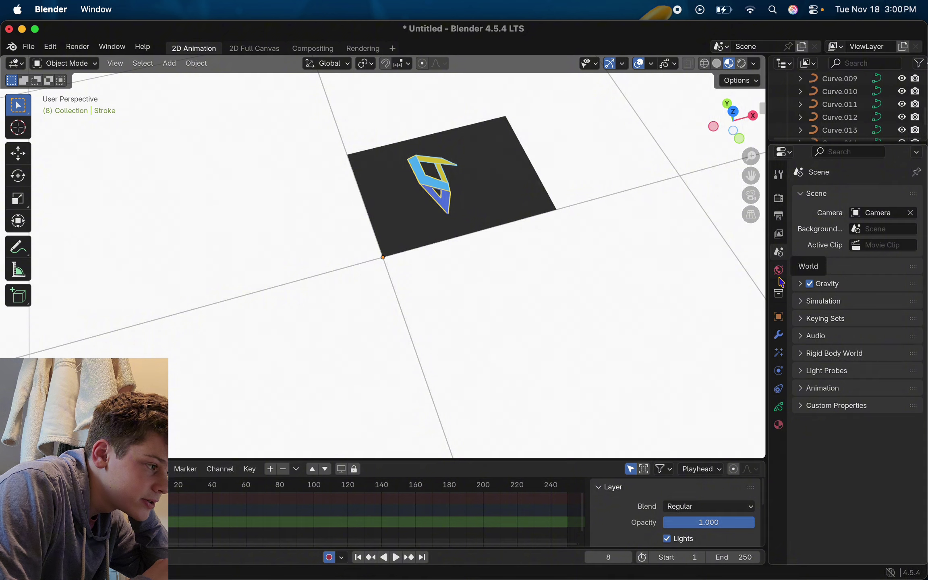
click(779, 271)
click(779, 293)
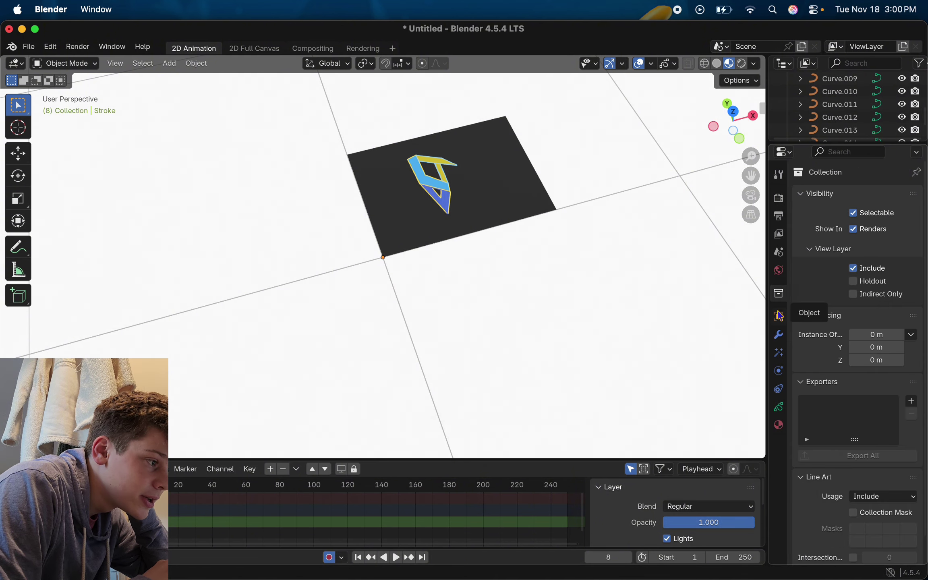
click(779, 315)
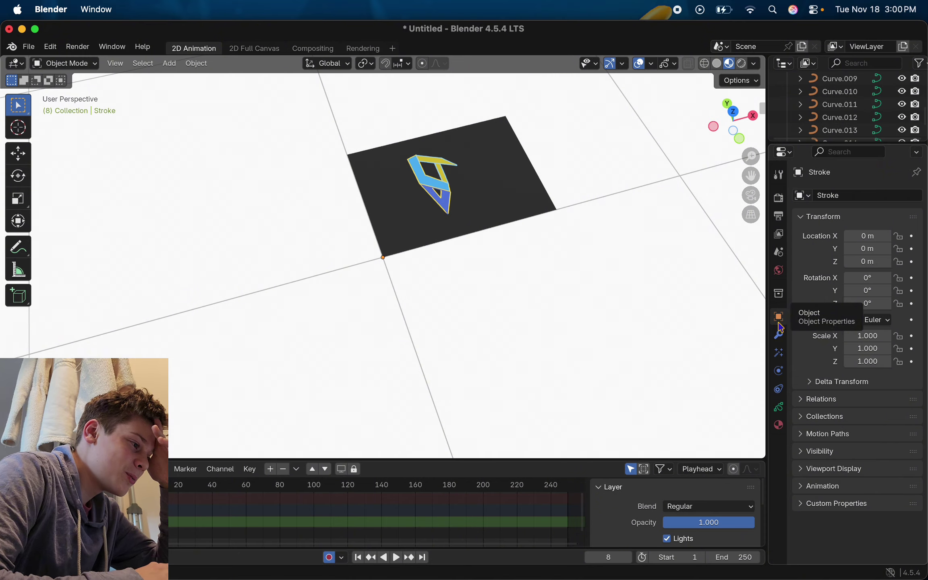
click(779, 334)
click(779, 353)
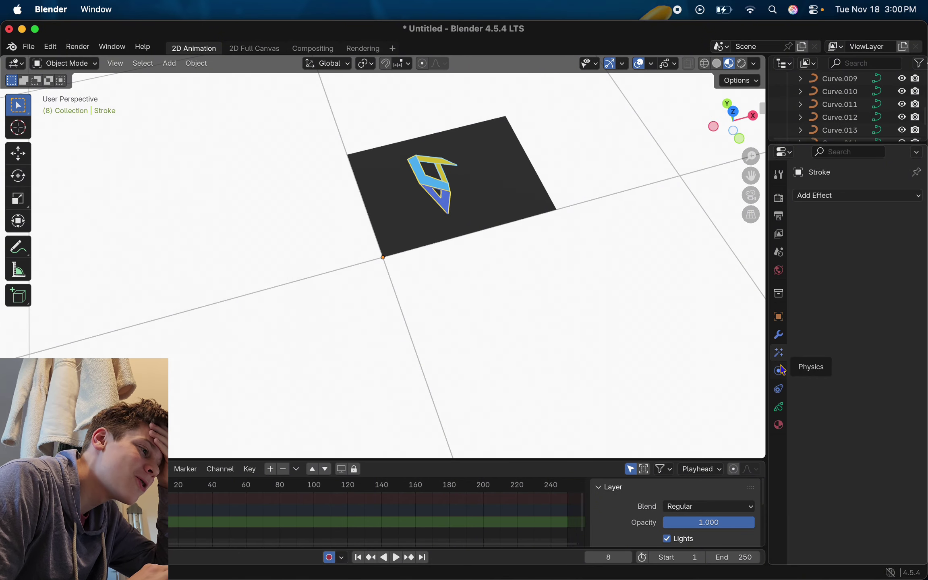
click(779, 371)
click(779, 389)
click(780, 407)
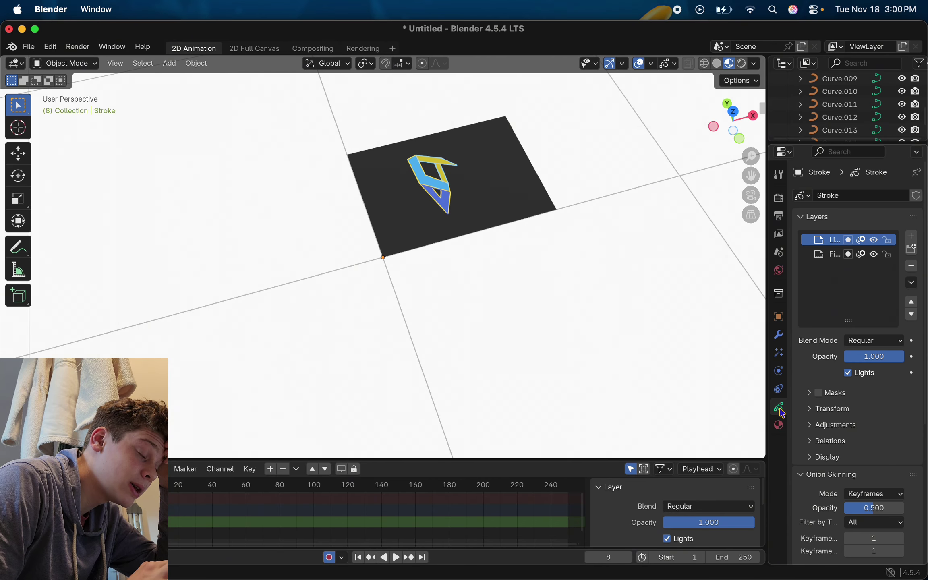
click(779, 174)
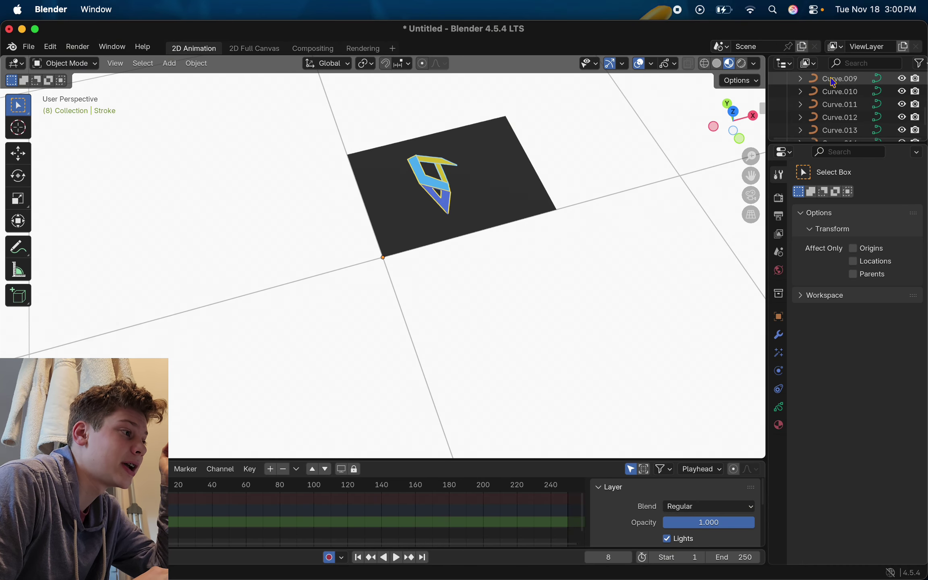
scroll(833, 82, up, 2)
scroll(833, 83, up, 5)
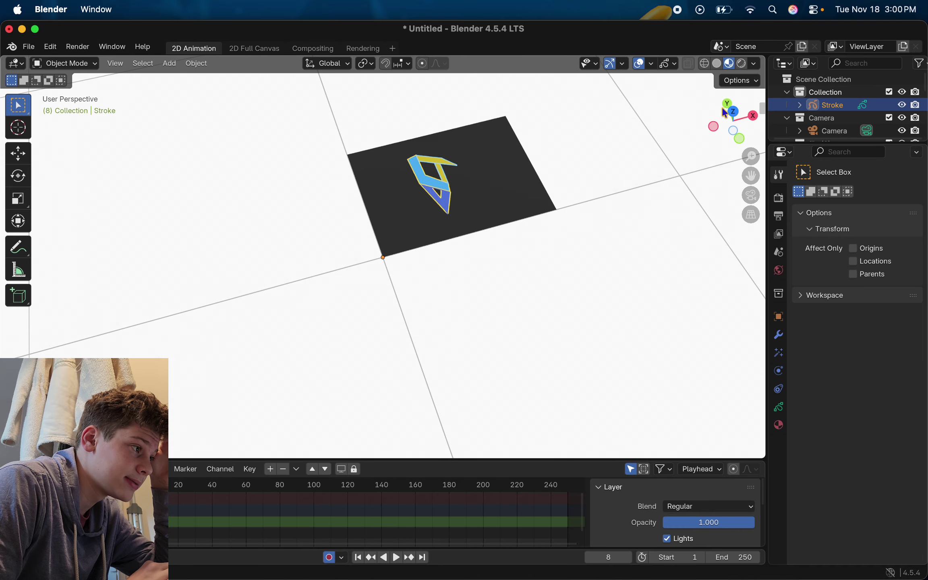
Duplicate the logo's light blue piece and place the copy outside the dark rectangle, to its right.
drag(734, 121, 705, 123)
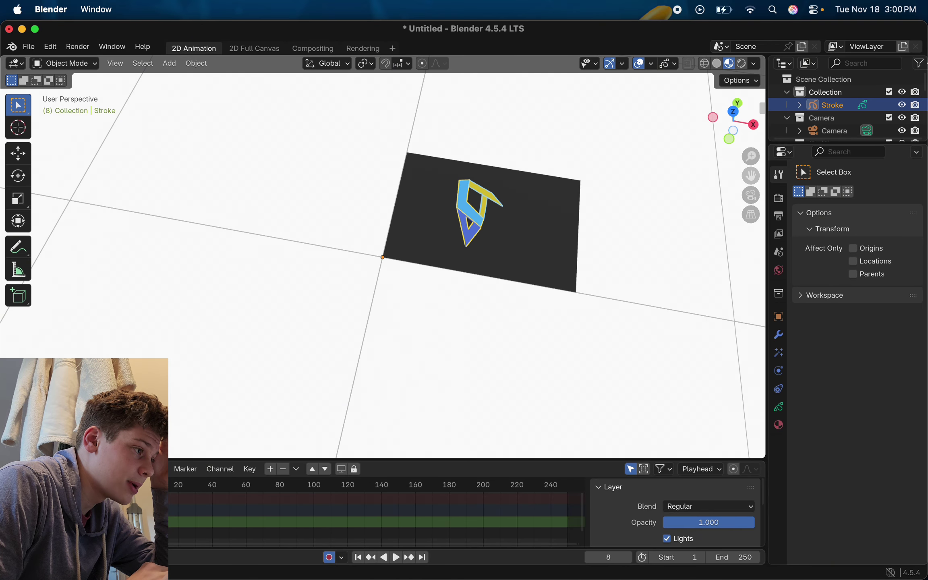
drag(751, 175, 650, 203)
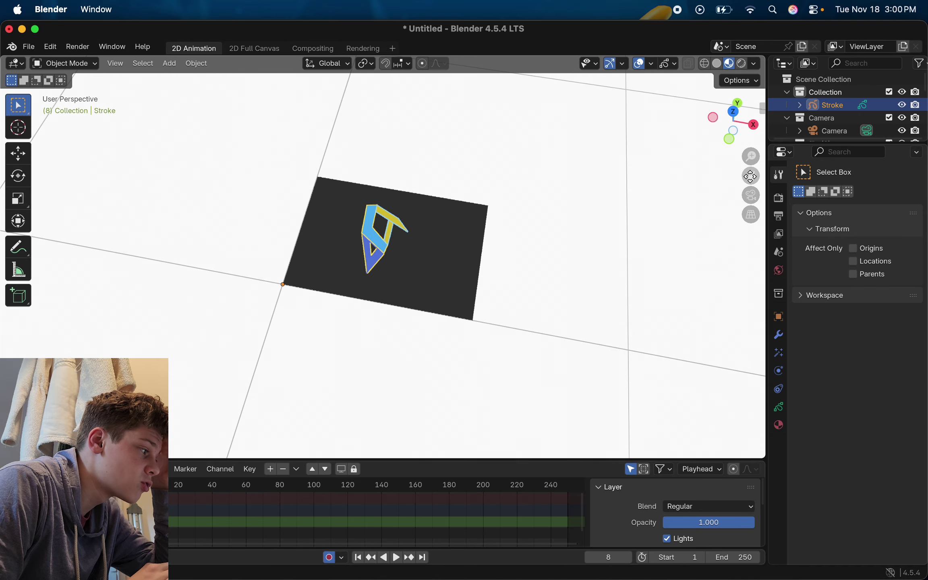
click(371, 230)
right_click(371, 231)
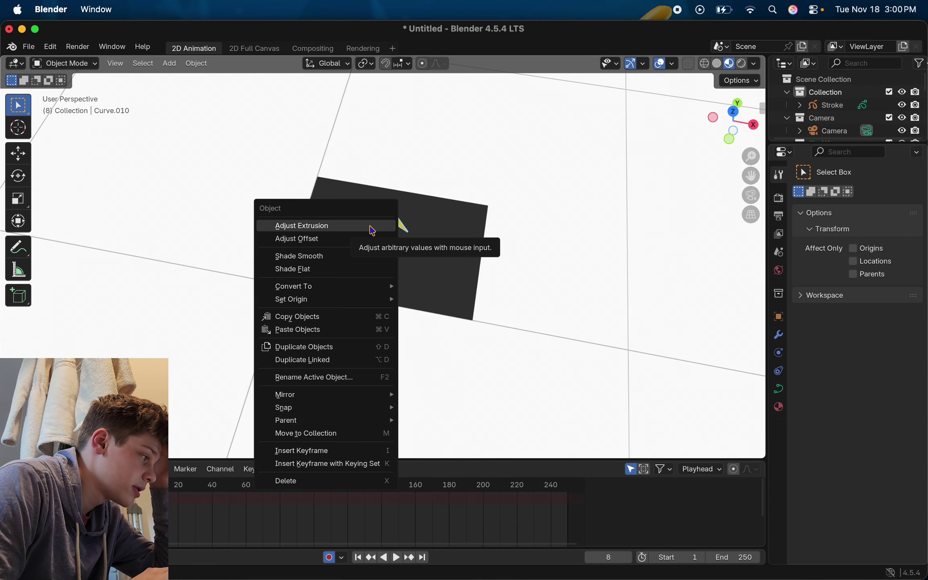
mouse_move(373, 286)
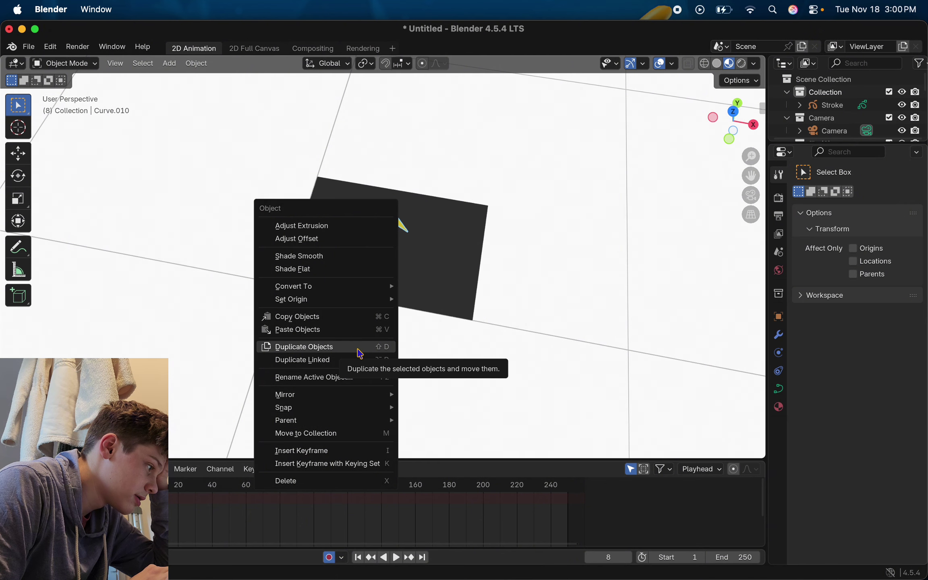
click(359, 353)
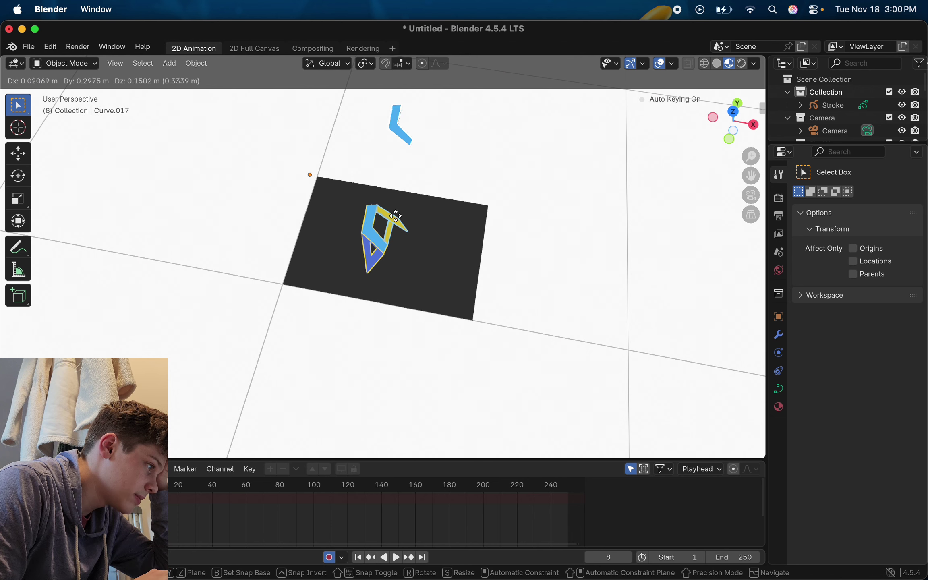
click(578, 336)
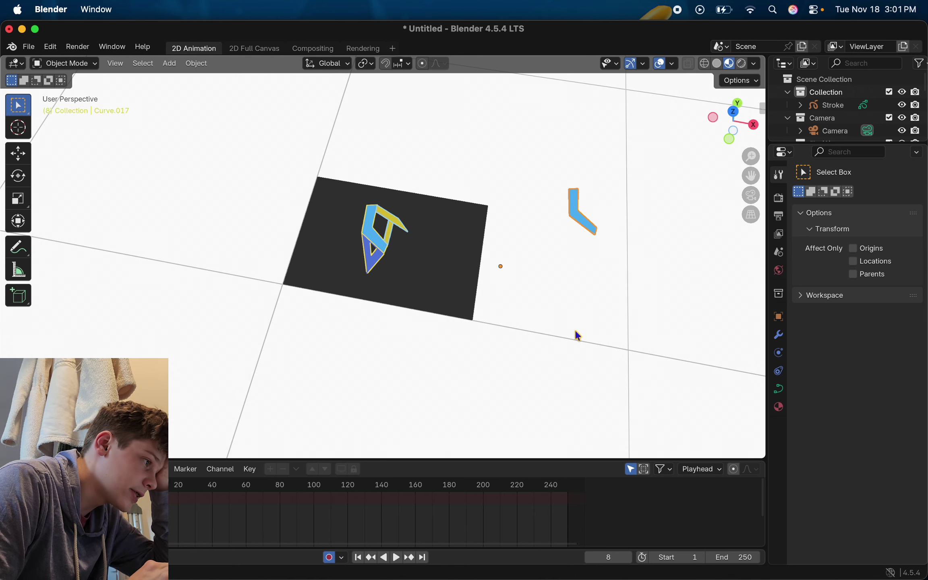
Duplicate the logo's light blue and dark blue pieces with the yellow pieces' outlines, placing the copy outside the dark rectangle below the earlier light blue copy.
click(384, 238)
click(371, 236)
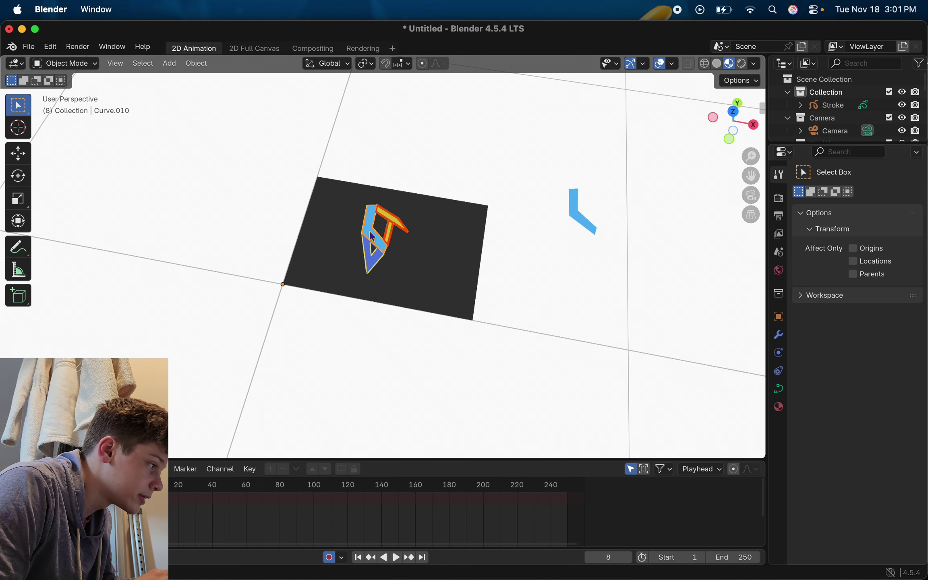
click(369, 266)
right_click(379, 242)
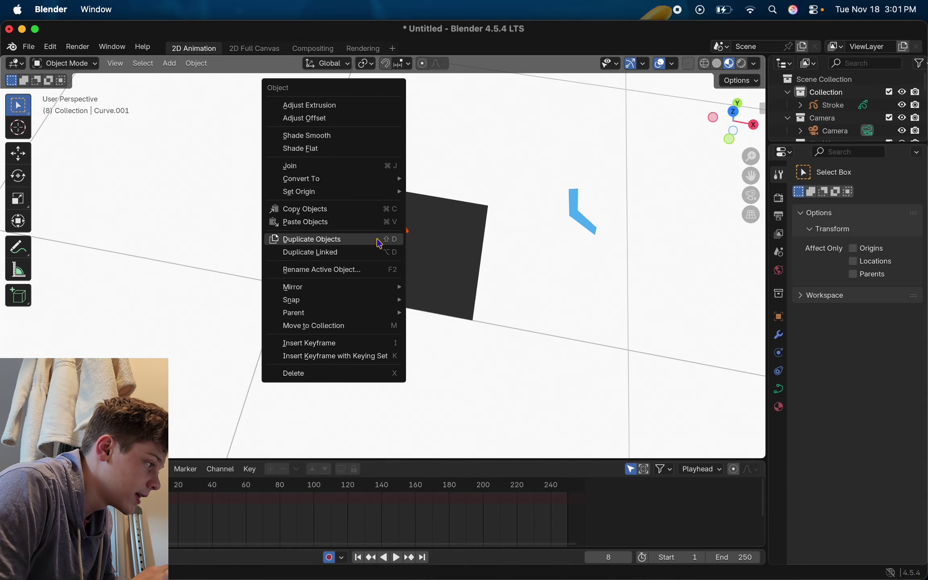
click(364, 250)
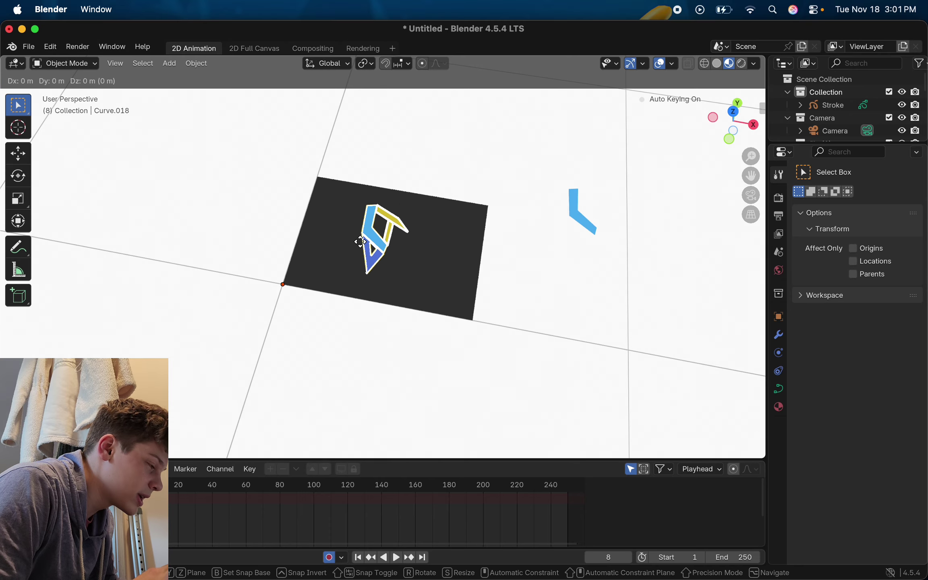
click(574, 313)
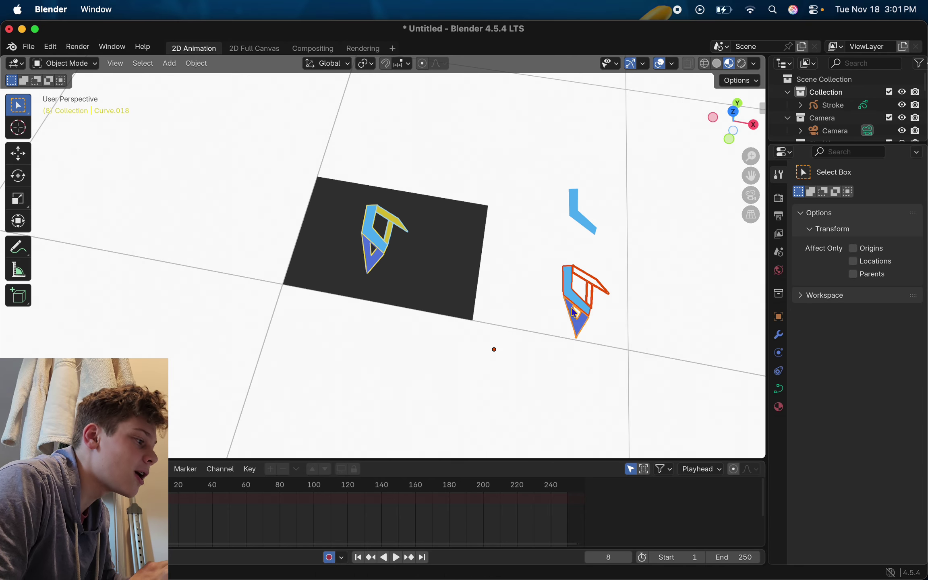
click(529, 286)
scroll(467, 260, down, 2)
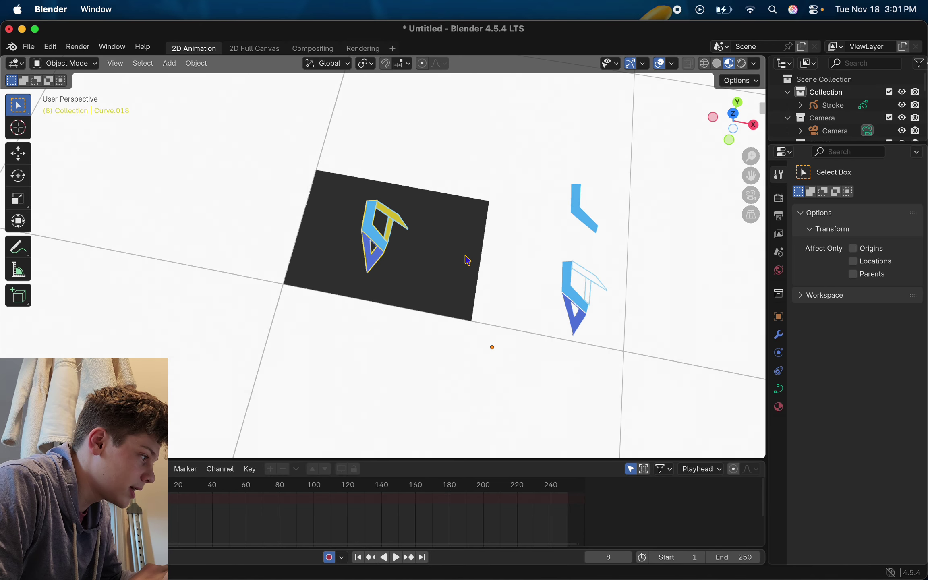
Duplicate the logo's yellow, light blue and dark blue fills and place the copy between the dark rectangle and the single light blue copy.
click(389, 234)
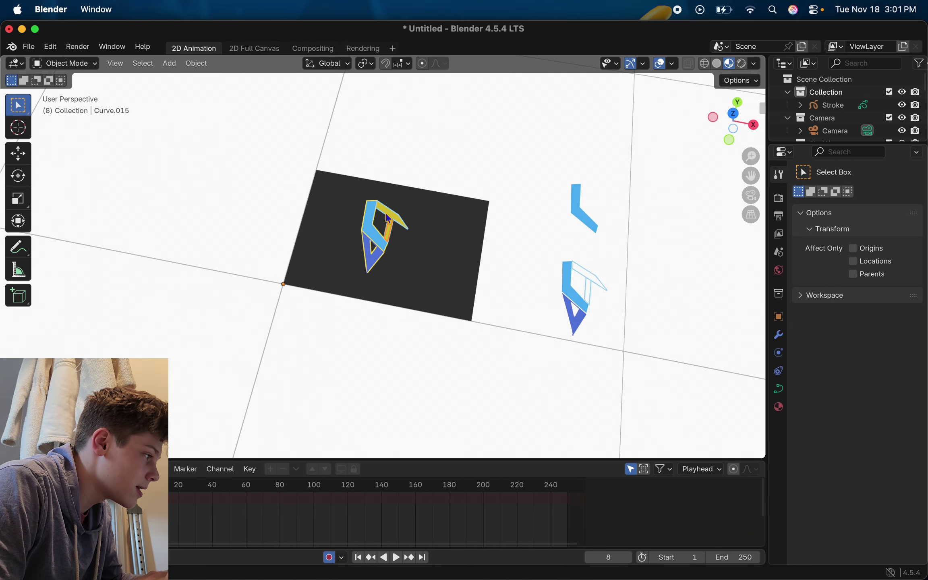
click(388, 218)
click(395, 224)
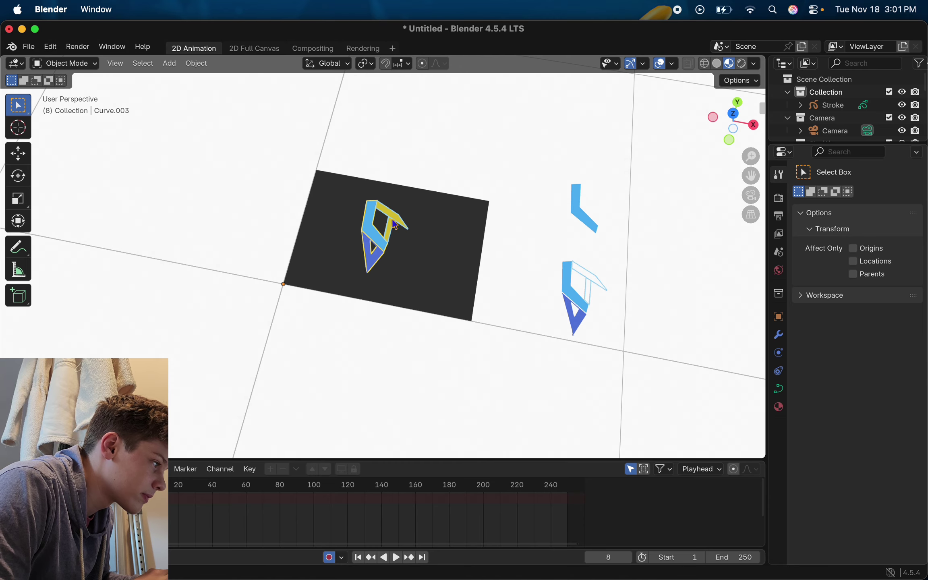
click(367, 222)
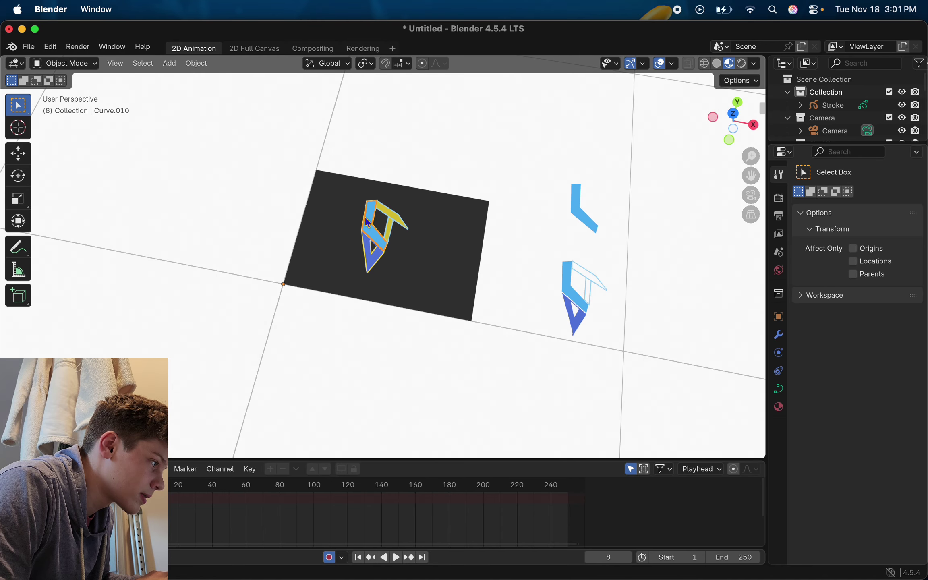
click(389, 231)
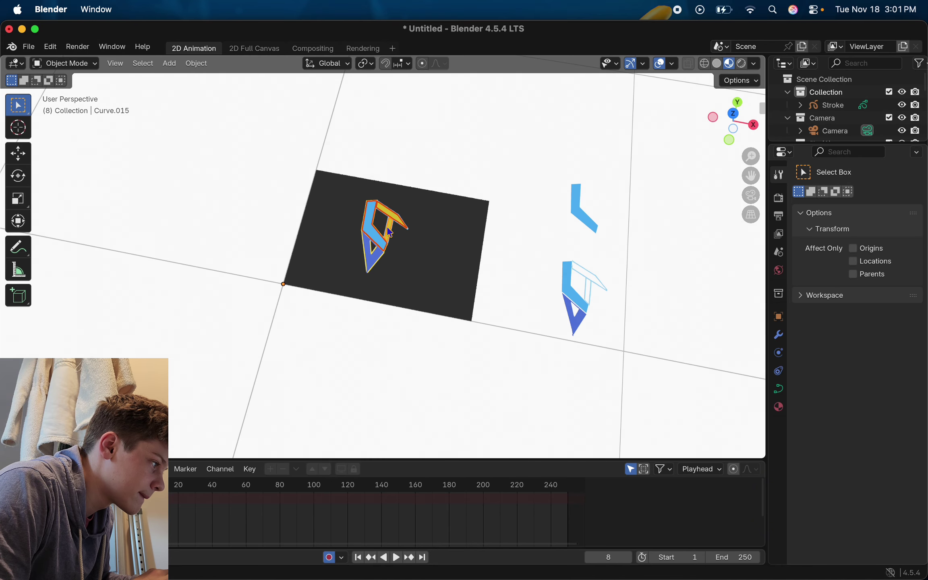
click(375, 264)
right_click(375, 260)
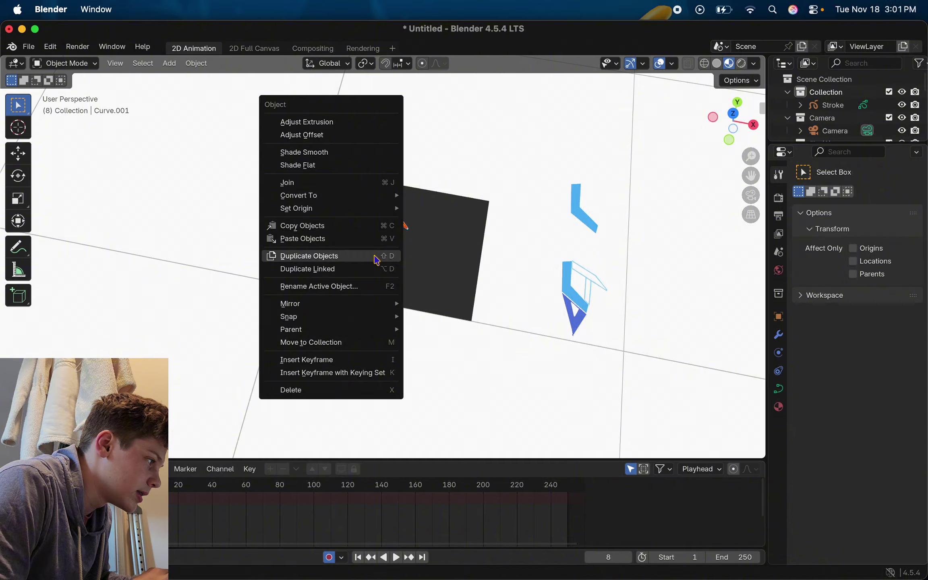
click(372, 256)
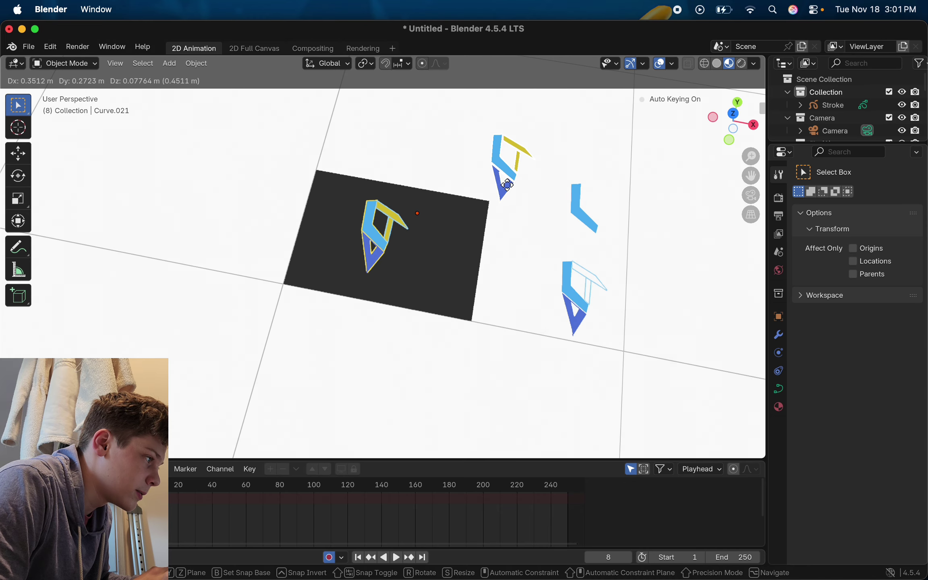
click(538, 212)
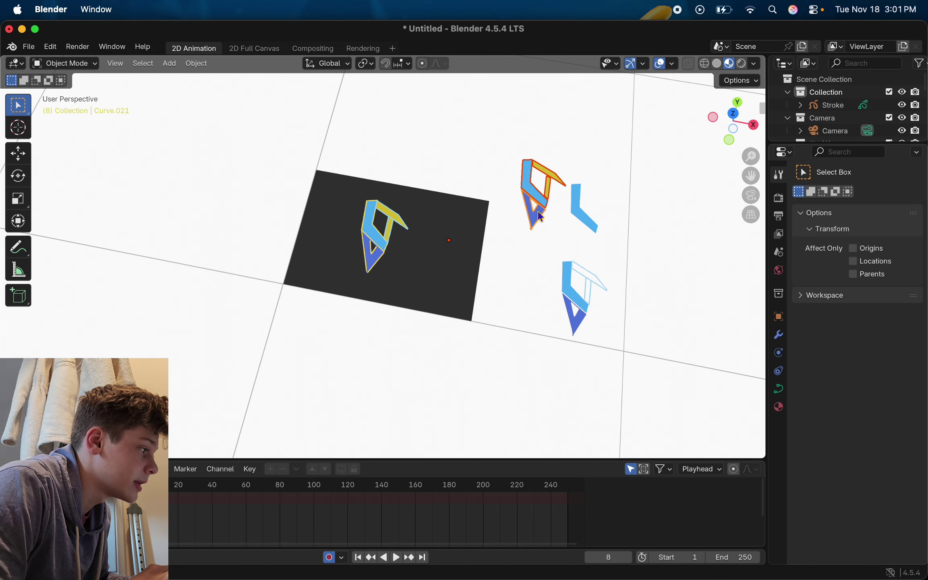
Try selecting all of the logo's coloured fills and outlines without the dark background, and clear the selection.
click(384, 231)
click(388, 235)
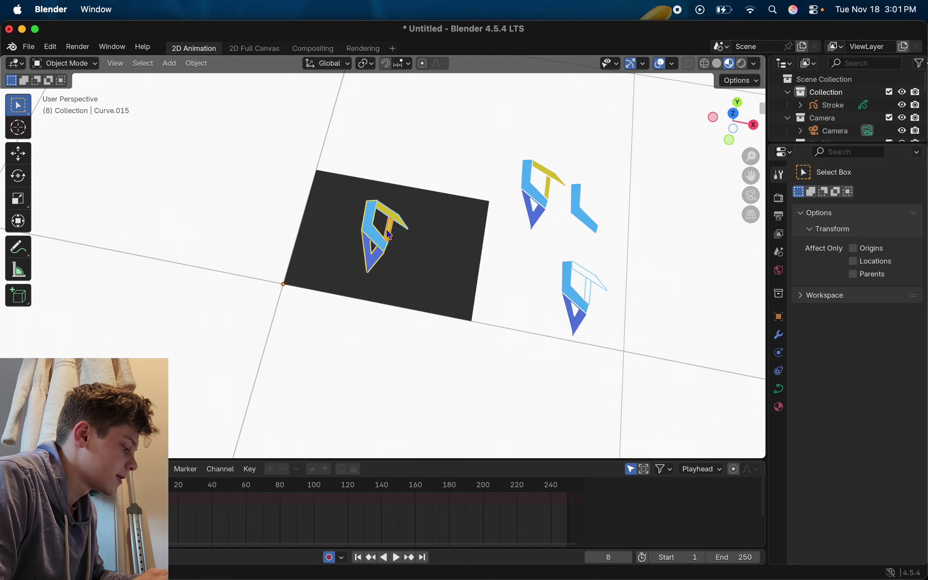
click(375, 234)
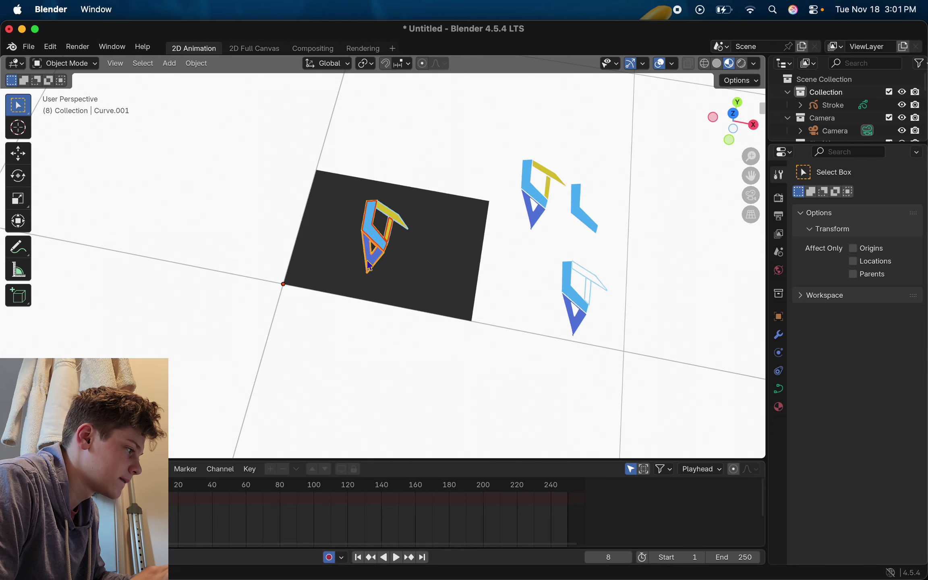
shift+click(398, 224)
shift+click(384, 214)
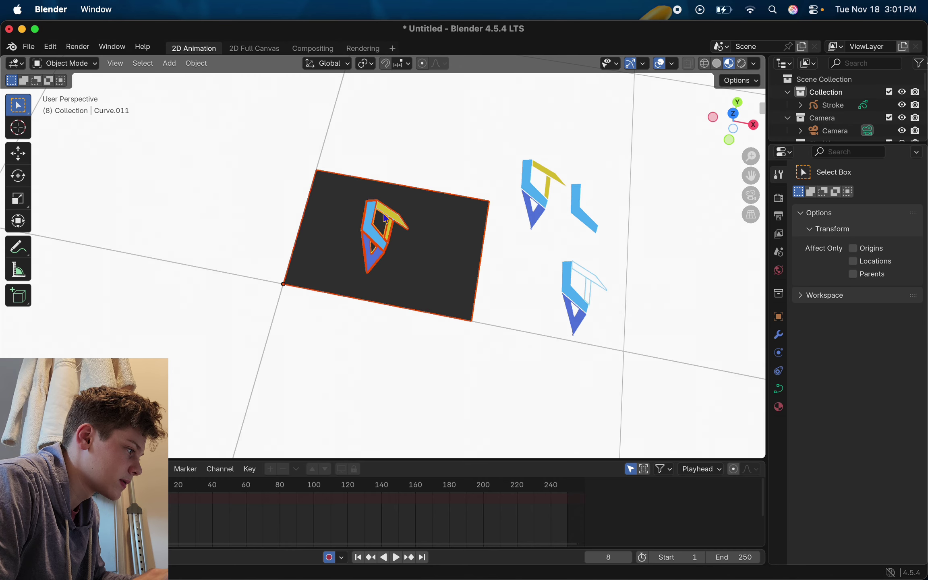
right_click(382, 213)
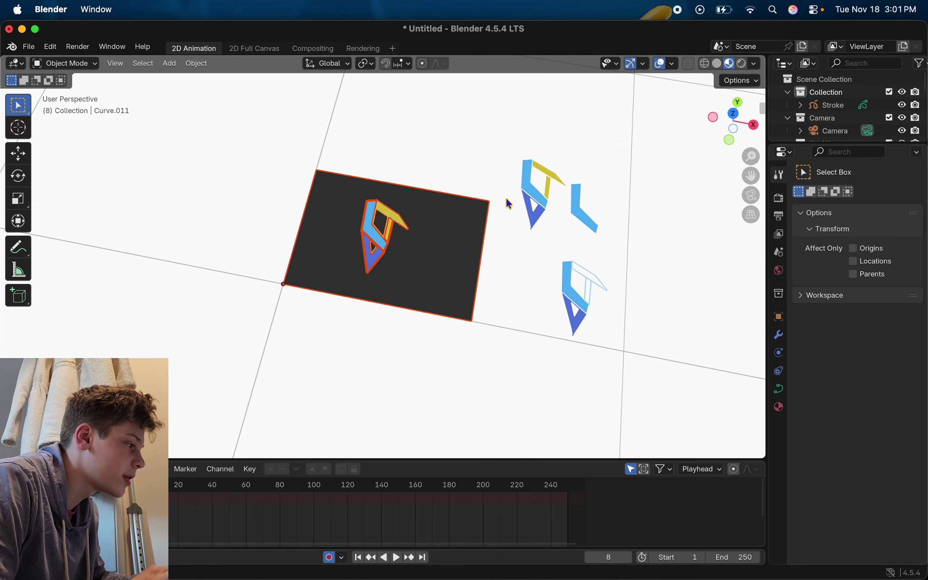
click(486, 184)
Duplicate the logo's selected fills and outlines together with the dark background rectangle, placing the copy slightly down and to the left of the original.
scroll(487, 183, right, 10)
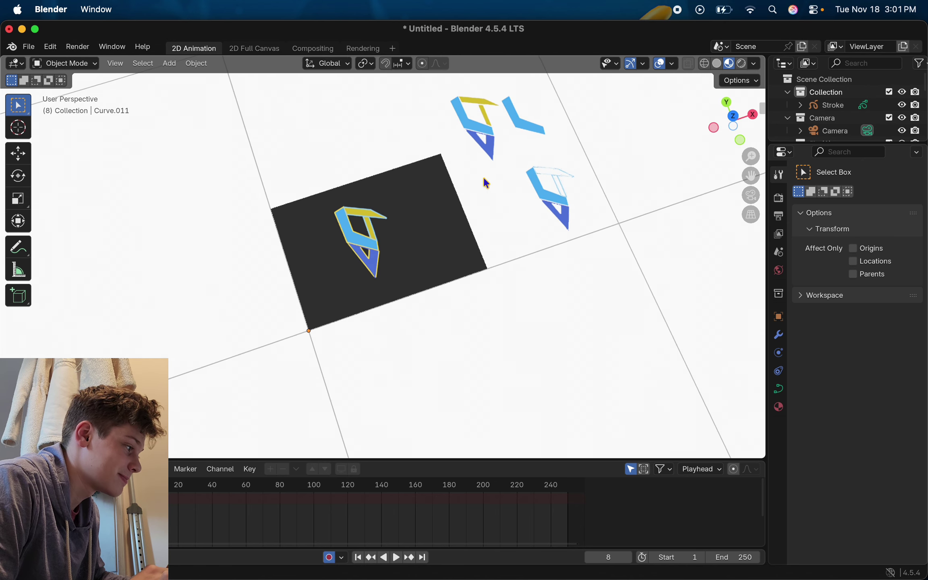
scroll(397, 232, up, 10)
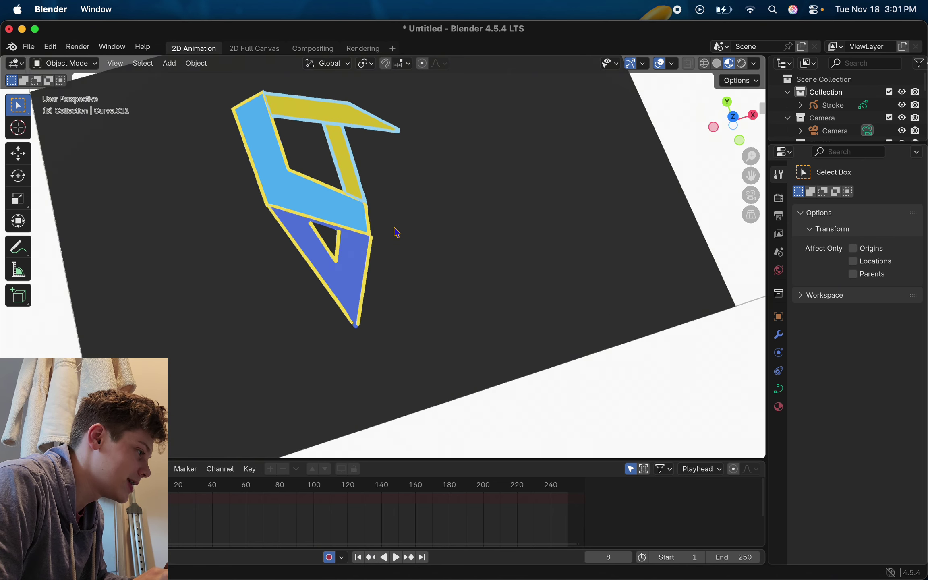
scroll(395, 232, down, 5)
click(348, 264)
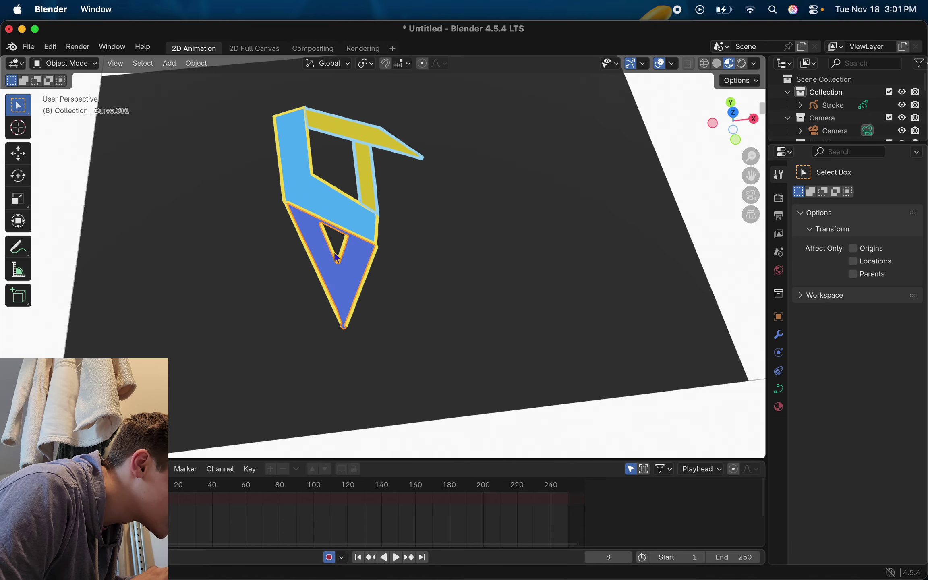
shift+click(348, 241)
shift+click(347, 223)
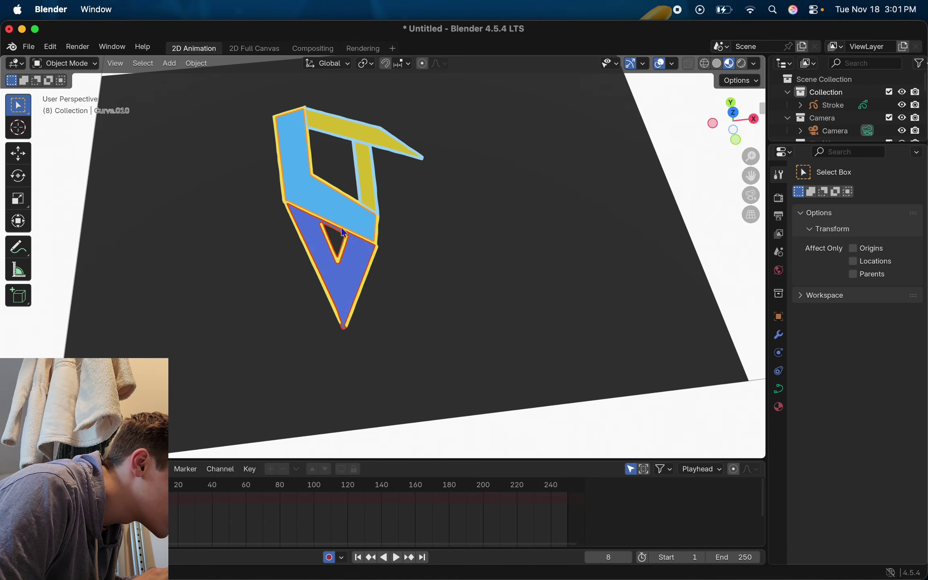
shift+click(343, 232)
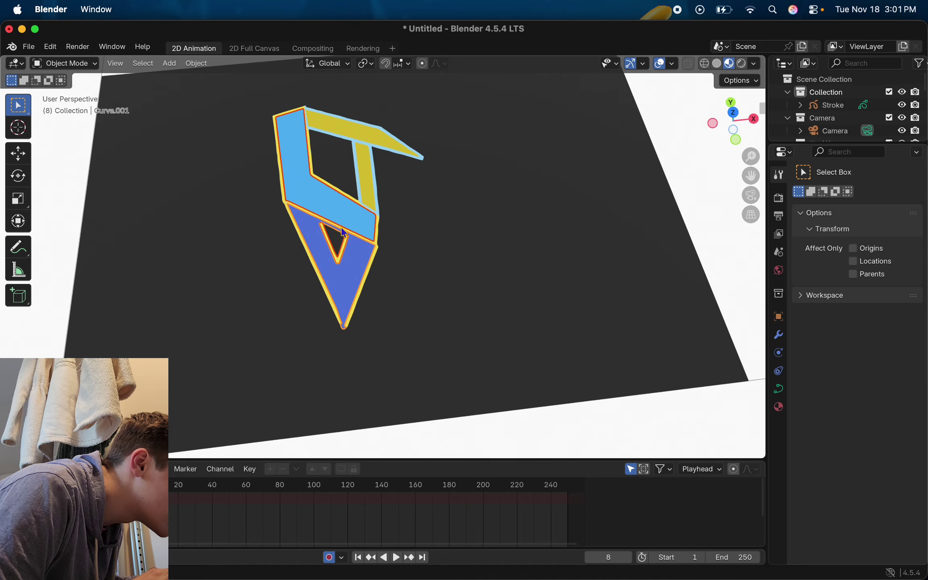
shift+click(375, 195)
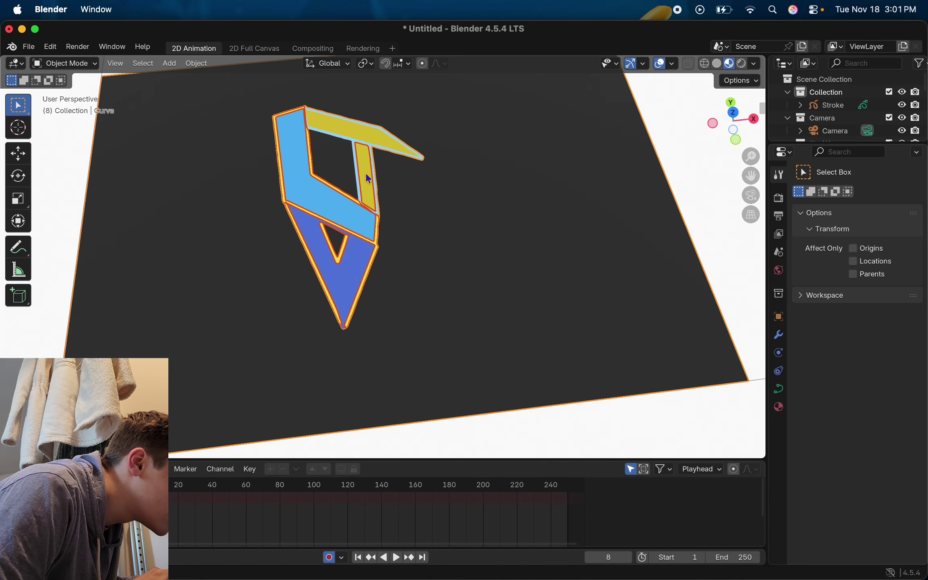
shift+click(347, 139)
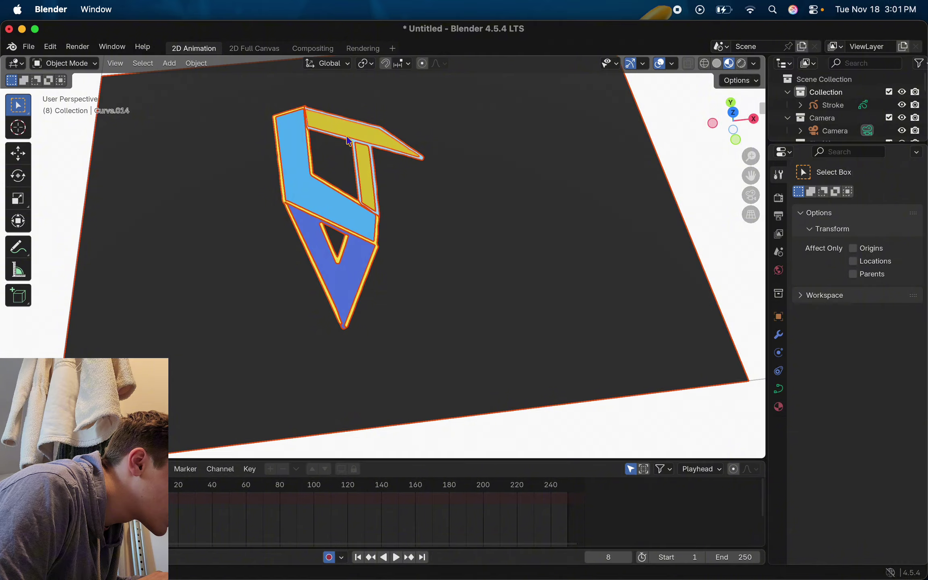
right_click(385, 133)
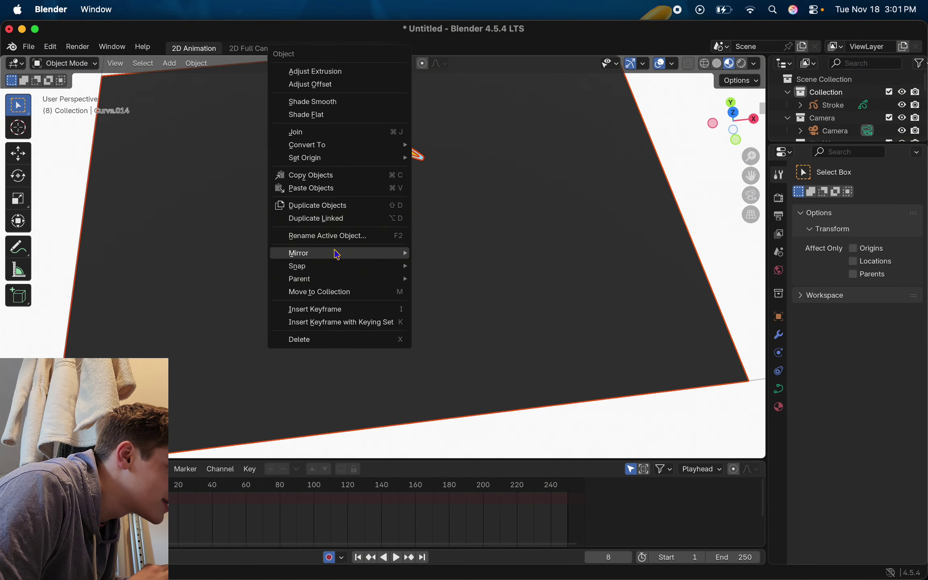
click(369, 205)
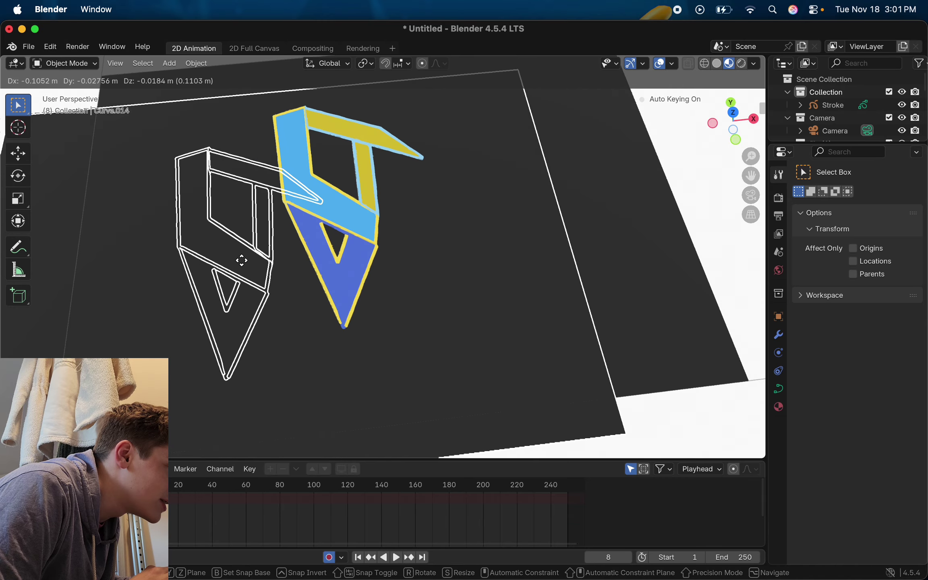
click(235, 310)
Delete the original dark background rectangle behind the logo.
scroll(235, 307, down, 10)
scroll(235, 307, up, 10)
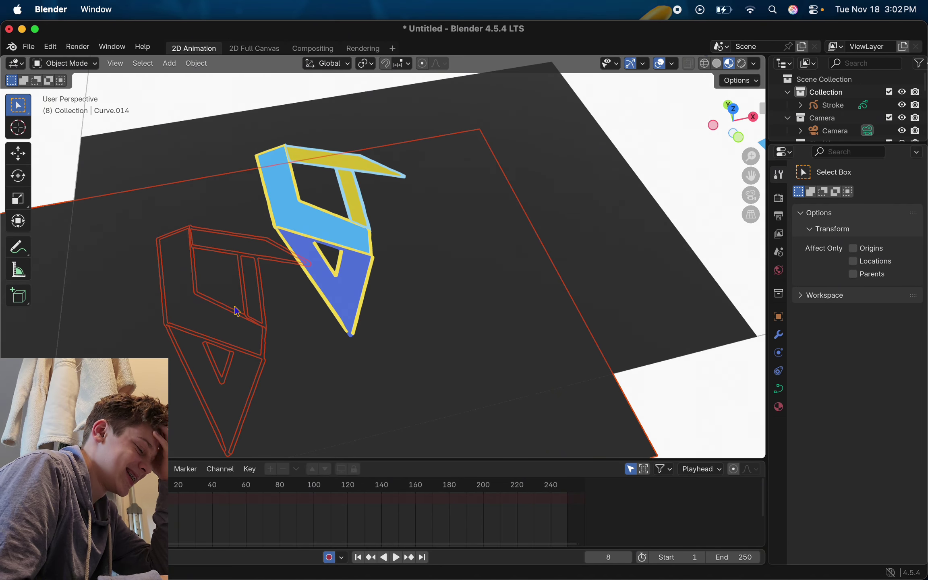
right_click(250, 311)
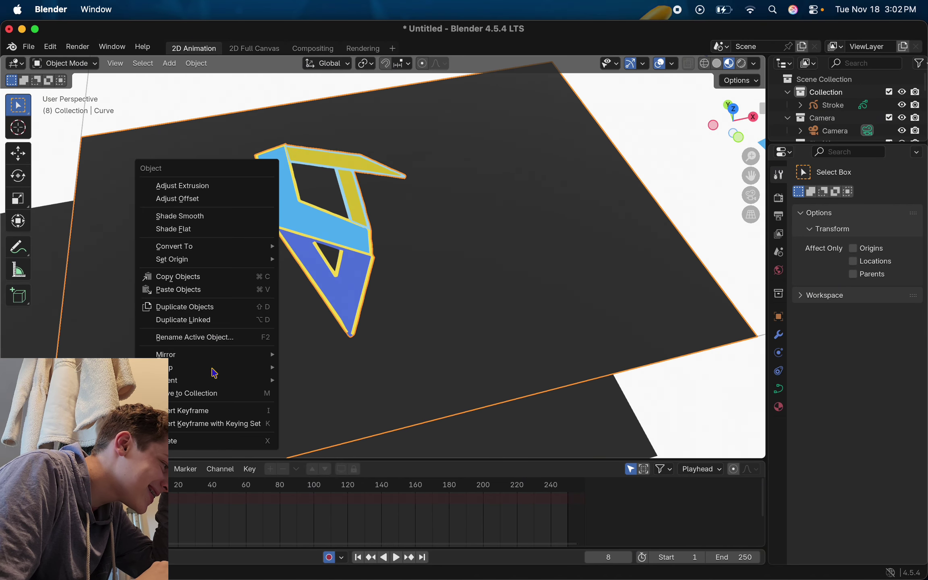
click(202, 442)
Delete the dark blue triangle fill from the logo copy on the dark rectangle.
click(234, 404)
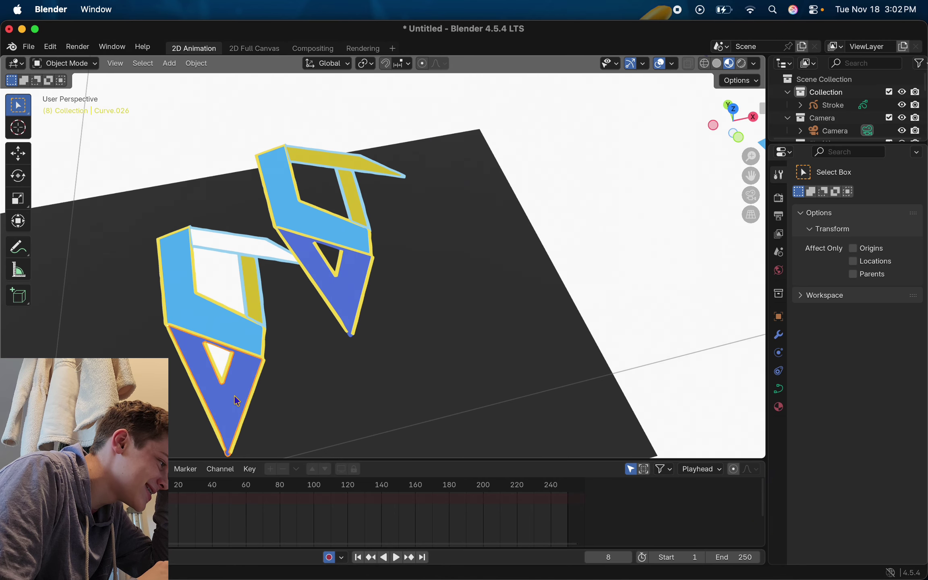
middle_drag(234, 404, 225, 350)
key(x)
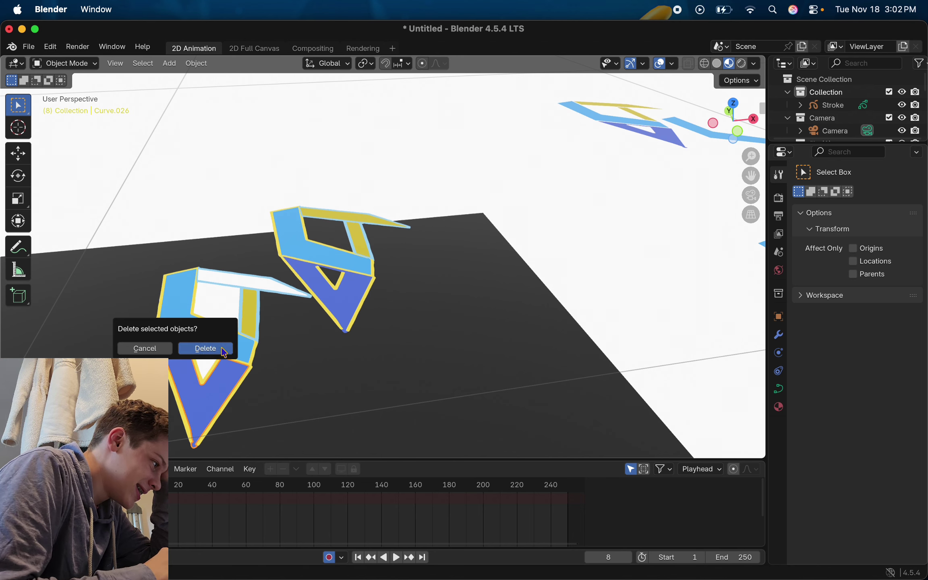
click(224, 351)
Try to circle-select the logo copies lying outside the dark rectangle with an enlarged selection circle and delete them.
key(c)
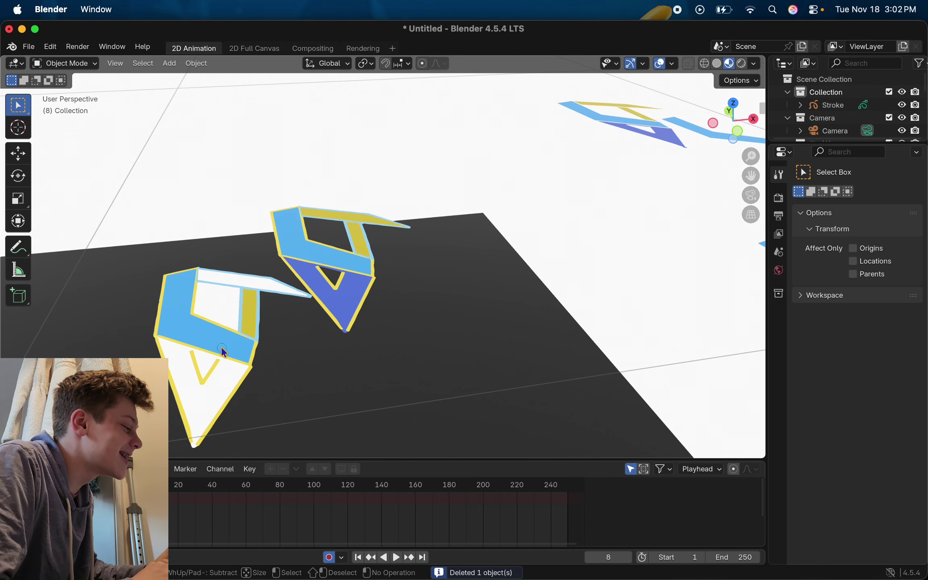
scroll(225, 352, down, 5)
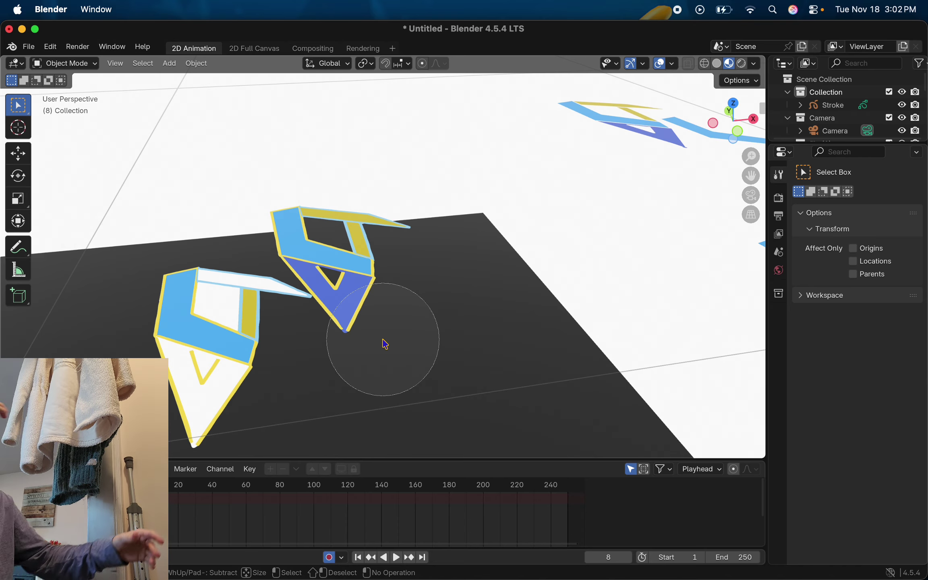
scroll(386, 344, down, 5)
scroll(383, 344, up, 10)
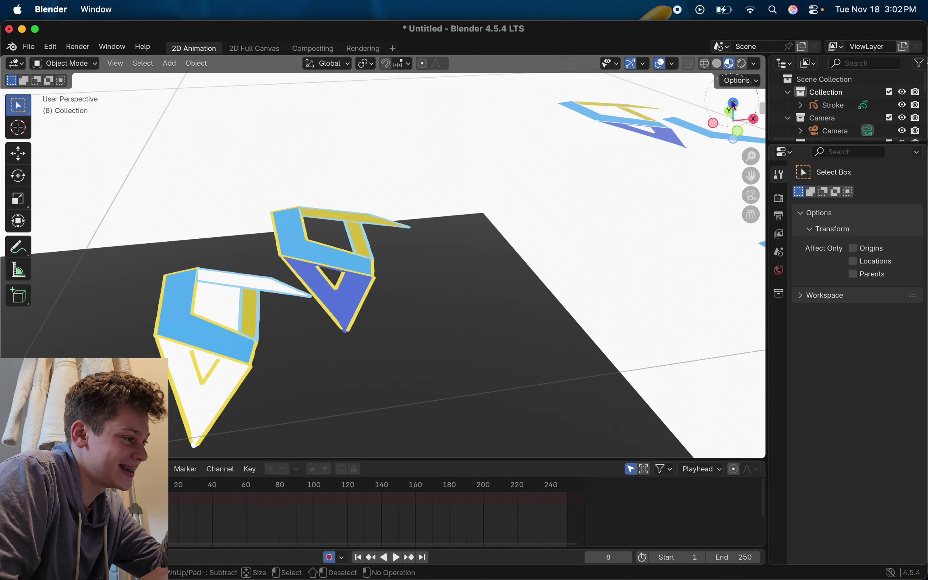
drag(729, 108, 641, 254)
right_click(643, 259)
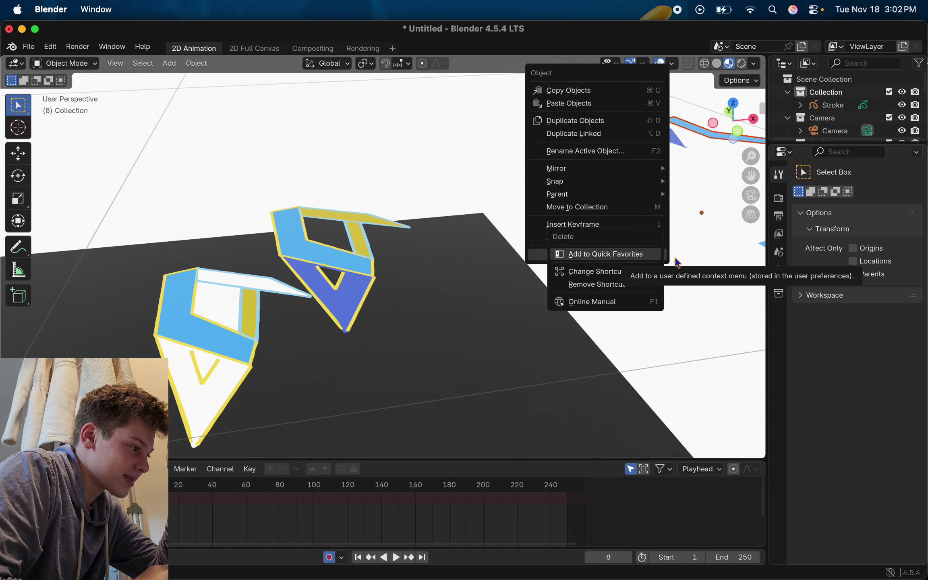
key(Delete)
Undo the recent selection changes and the deletion of the logo copy's dark blue triangle.
key(super+z)
key(super+z)
key(super+z)
key(super+z)
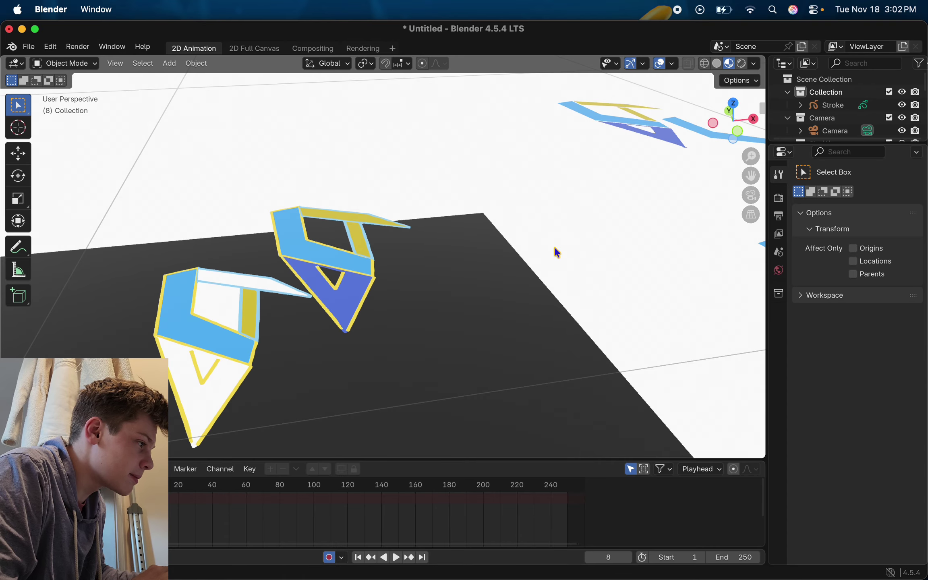
middle_drag(553, 245, 582, 240)
scroll(598, 241, down, 3)
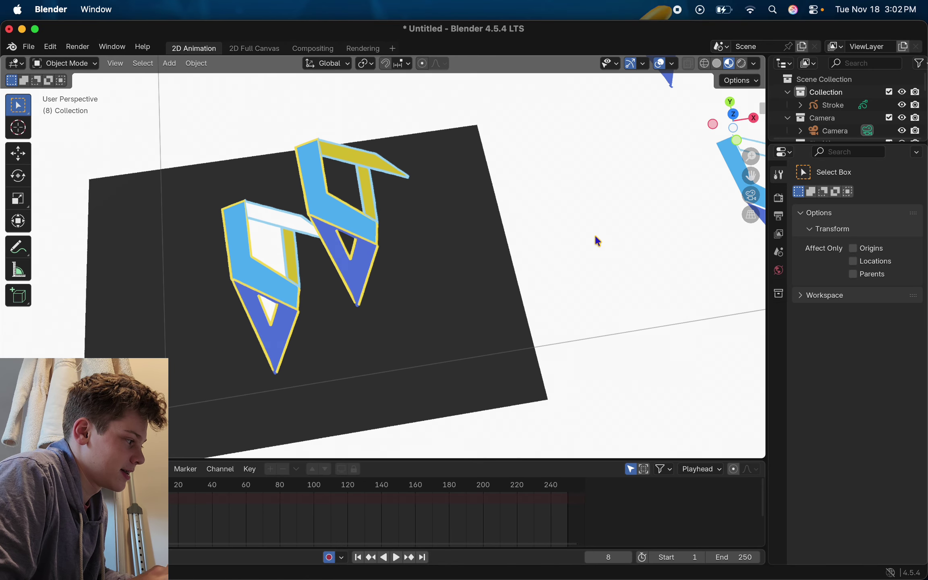
Select the dark rectangle behind the logo copies and move it clear of the coloured pieces with the Move tool.
drag(408, 379, 253, 393)
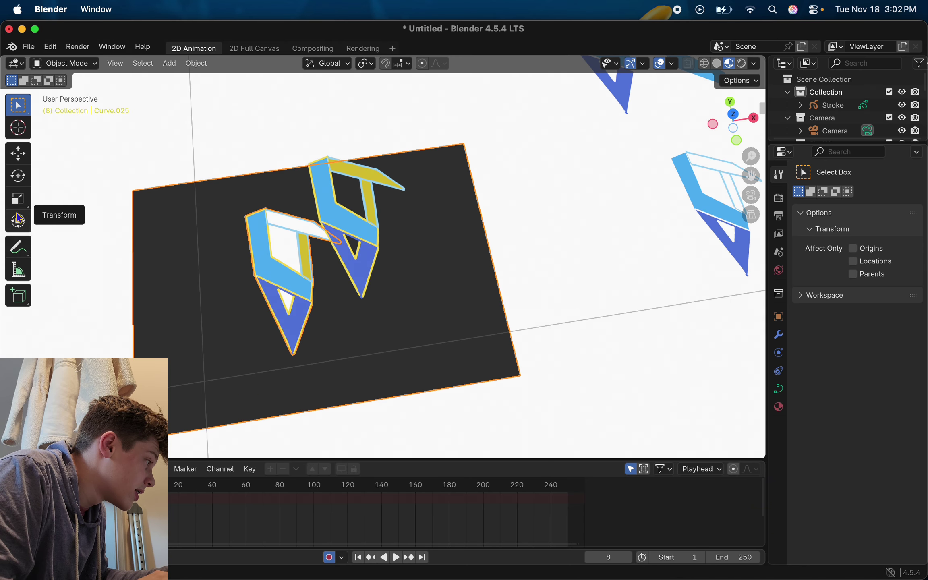
click(18, 154)
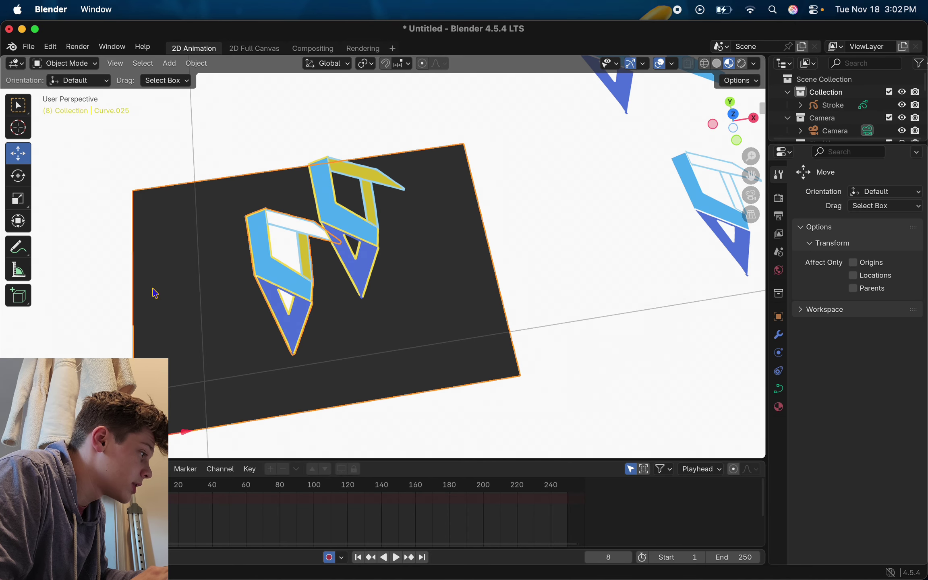
mouse_move(130, 435)
mouse_down()
mouse_move(60, 326)
mouse_move(752, 336)
mouse_move(709, 357)
mouse_move(514, 60)
mouse_move(535, 453)
mouse_move(605, 363)
mouse_move(652, 201)
mouse_move(710, 70)
mouse_up()
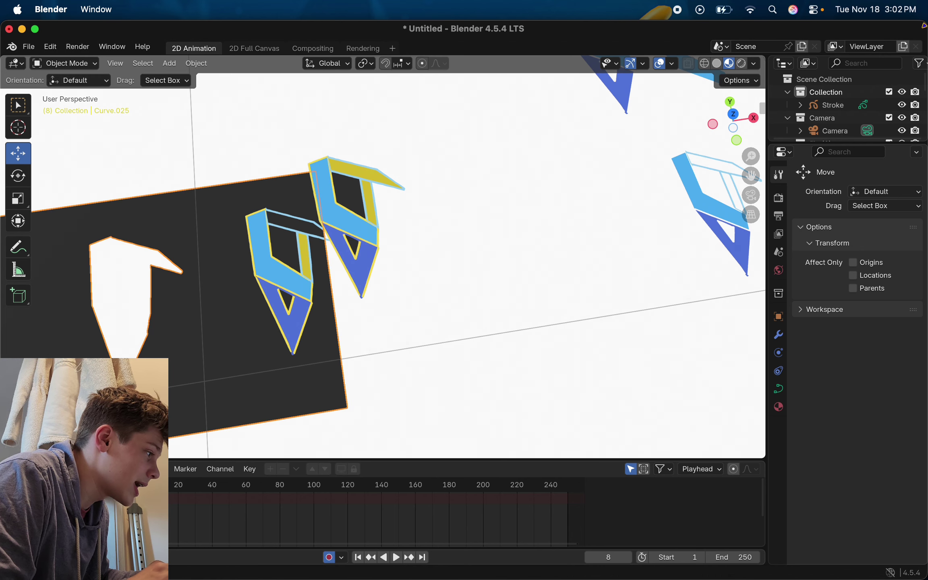
click(544, 382)
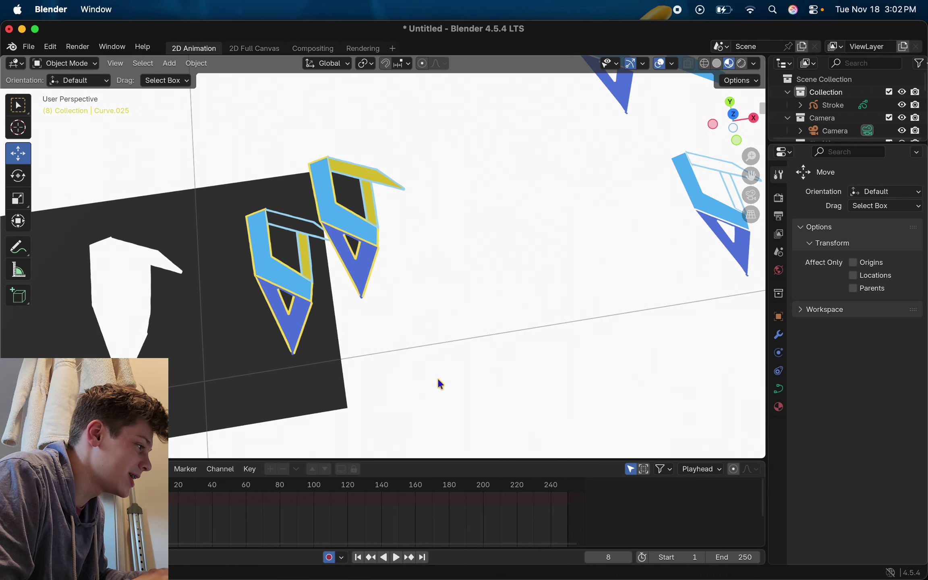
Undo the rectangle move and the earlier edits back to before the logo and its background were duplicated.
scroll(438, 379, left, 10)
scroll(438, 380, right, 6)
scroll(438, 379, right, 10)
key(super+z)
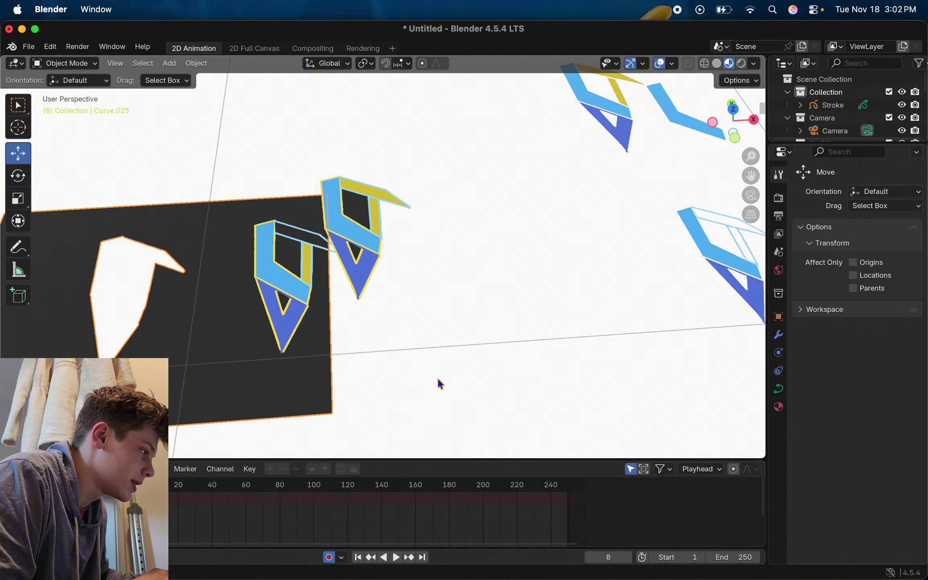
key(super+z)
key(super+z)
key(super+z)
key(super+z)
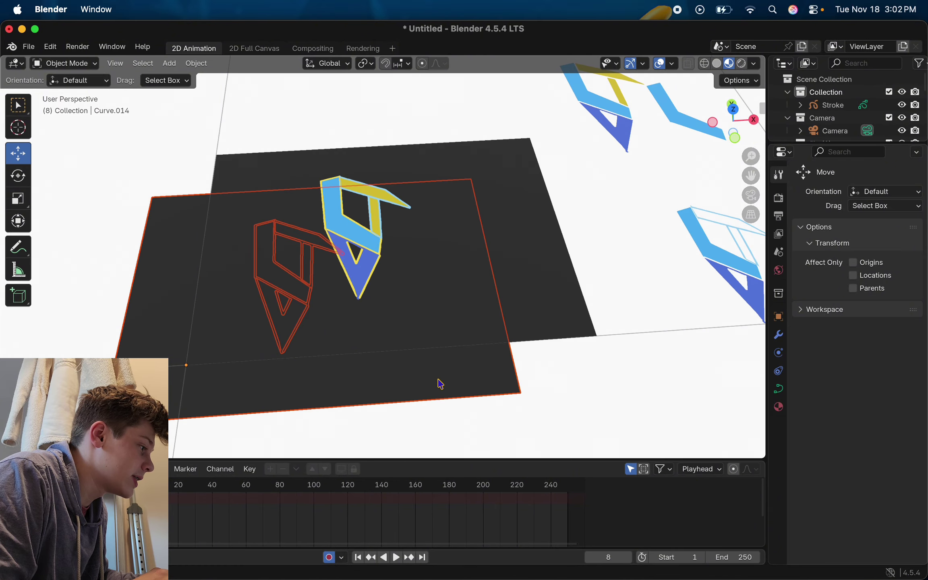
key(super+z)
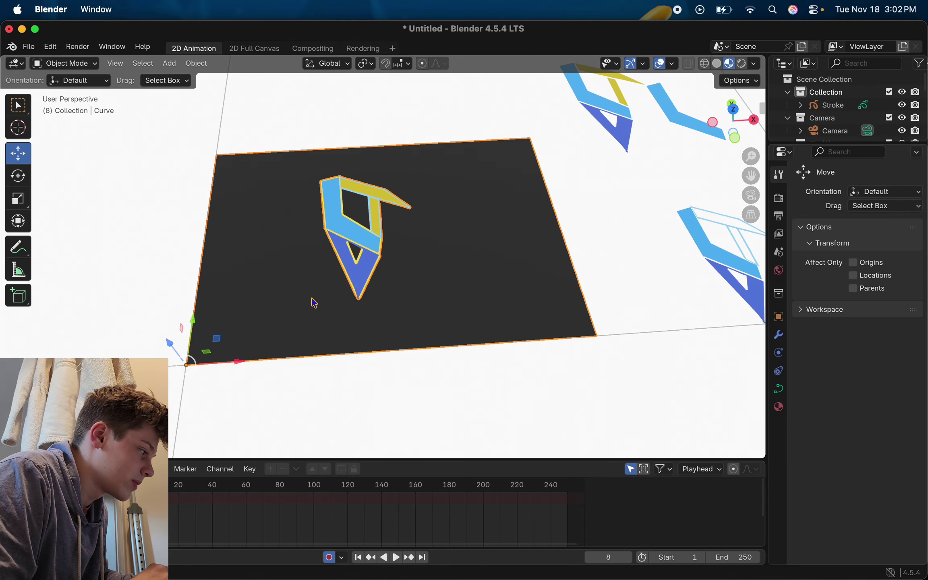
Move the original dark background rectangle away from the logo and delete it.
drag(187, 364, 653, 420)
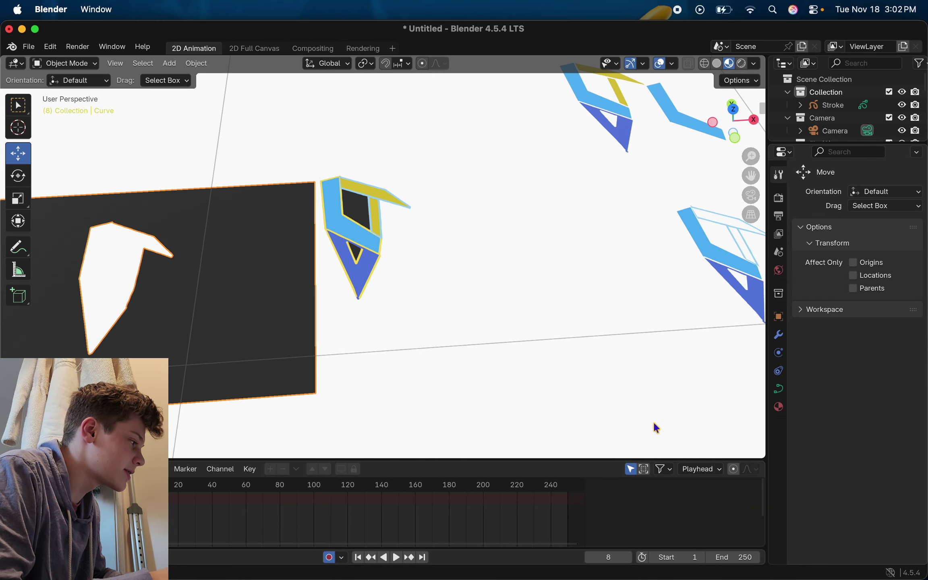
key(x)
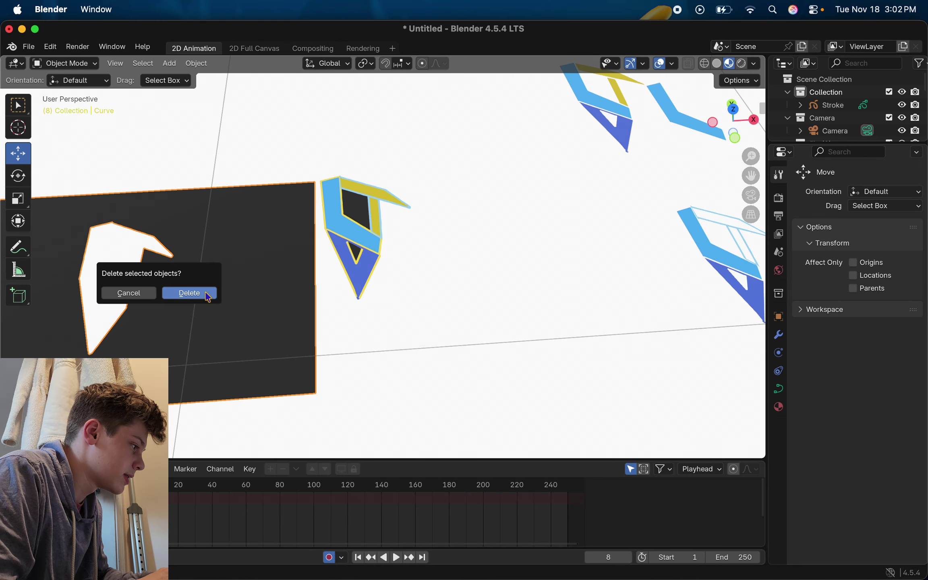
click(200, 294)
Move the dark fill out of the logo's large opening between the light blue and yellow pieces and delete it.
scroll(351, 314, down, 5)
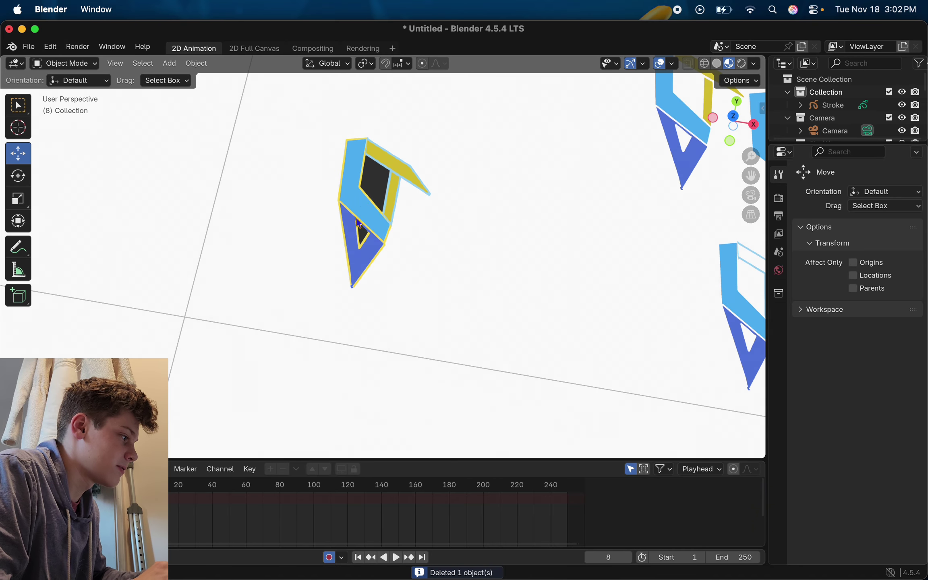
click(390, 185)
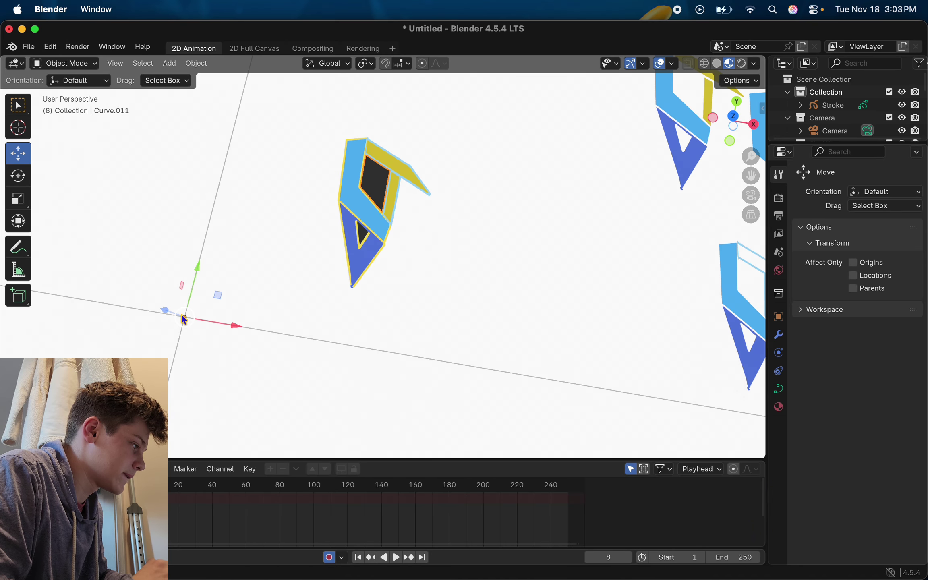
drag(185, 317, 3, 306)
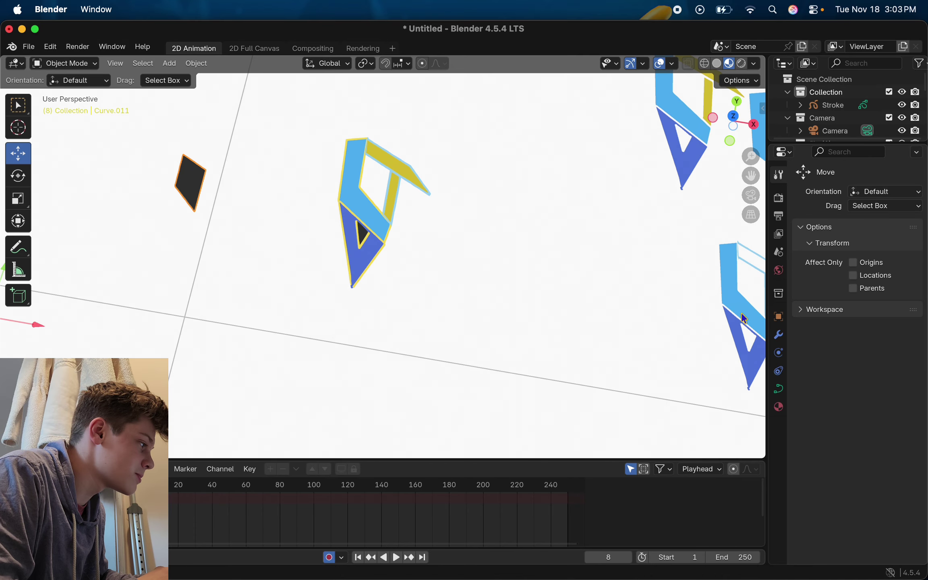
key(x)
click(192, 187)
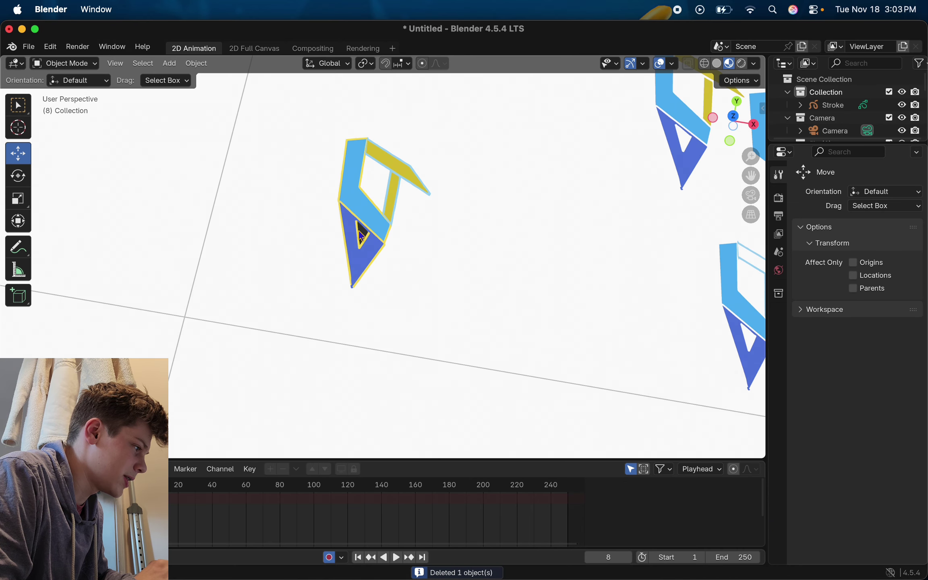
Move the small dark triangle out of the opening in the dark blue piece and delete it.
click(361, 236)
drag(187, 319, 116, 317)
key(x)
click(290, 238)
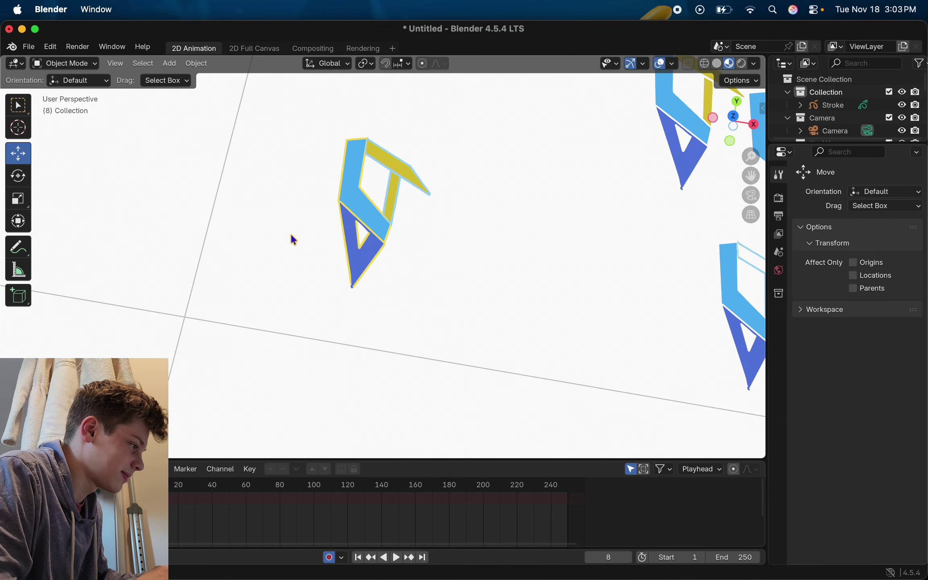
Box-select the spare logo copies and the loose light blue piece beside the cleaned logo and delete them.
scroll(608, 215, left, 5)
scroll(607, 213, left, 10)
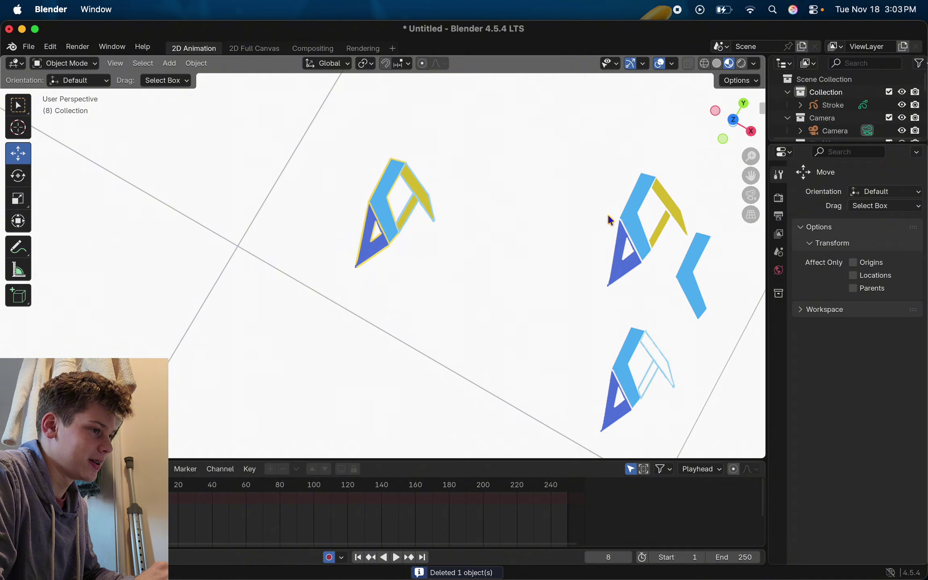
scroll(608, 217, left, 10)
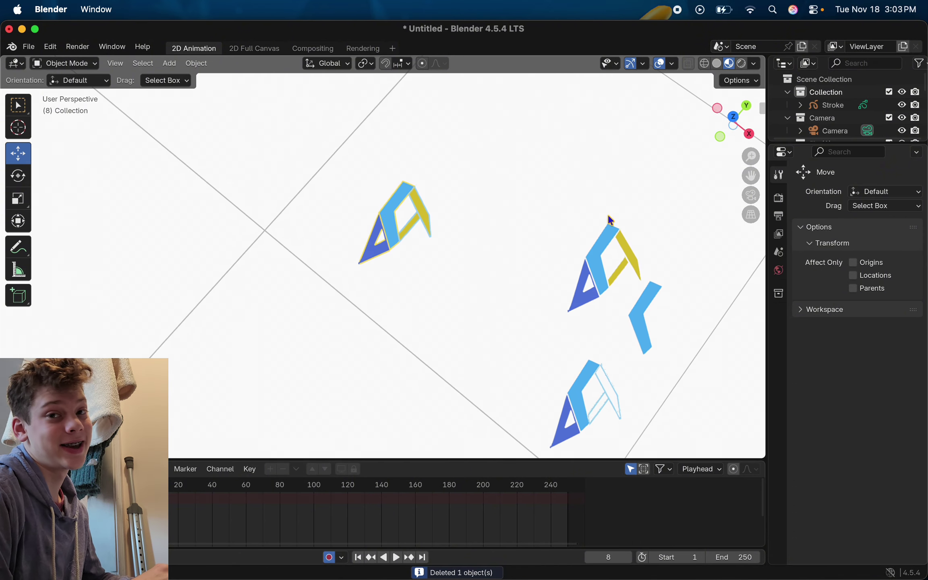
scroll(609, 218, left, 10)
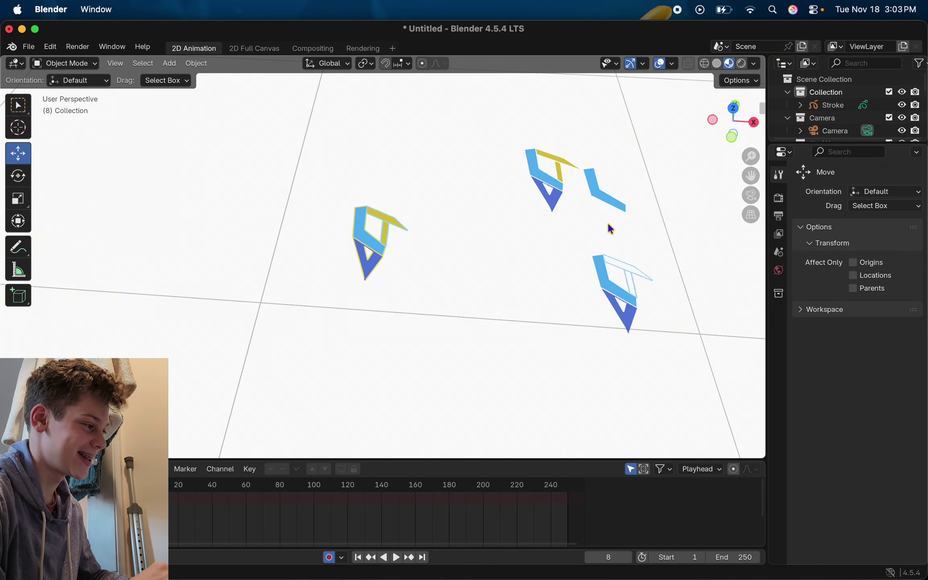
click(559, 192)
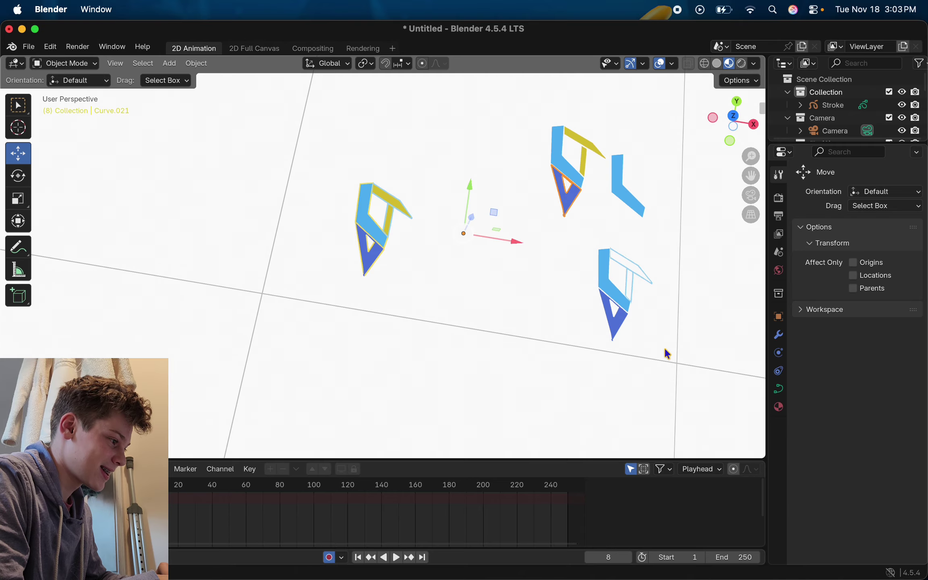
drag(503, 60, 504, 60)
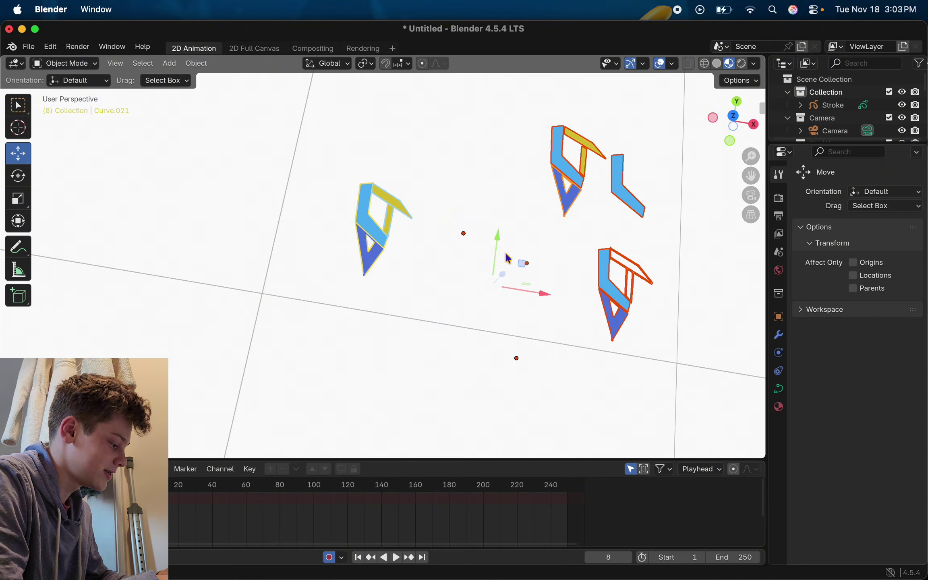
key(x)
click(497, 258)
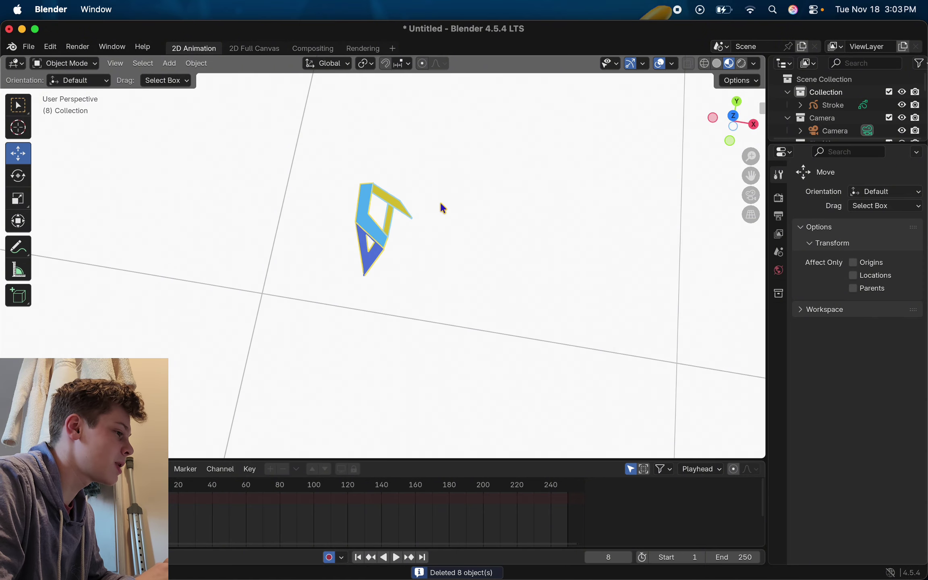
Select all the pieces of the remaining logo and try to join them into one object.
scroll(442, 204, down, 5)
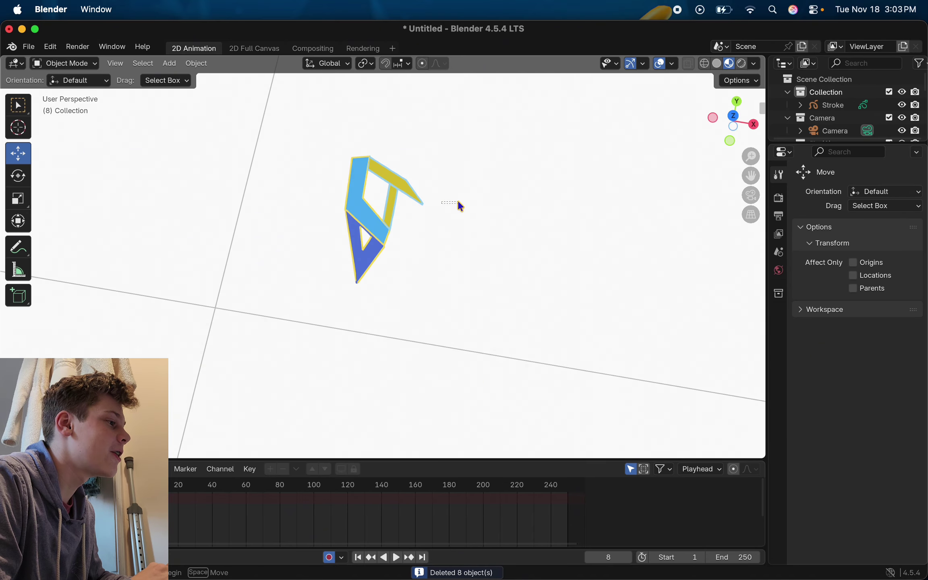
scroll(473, 197, down, 10)
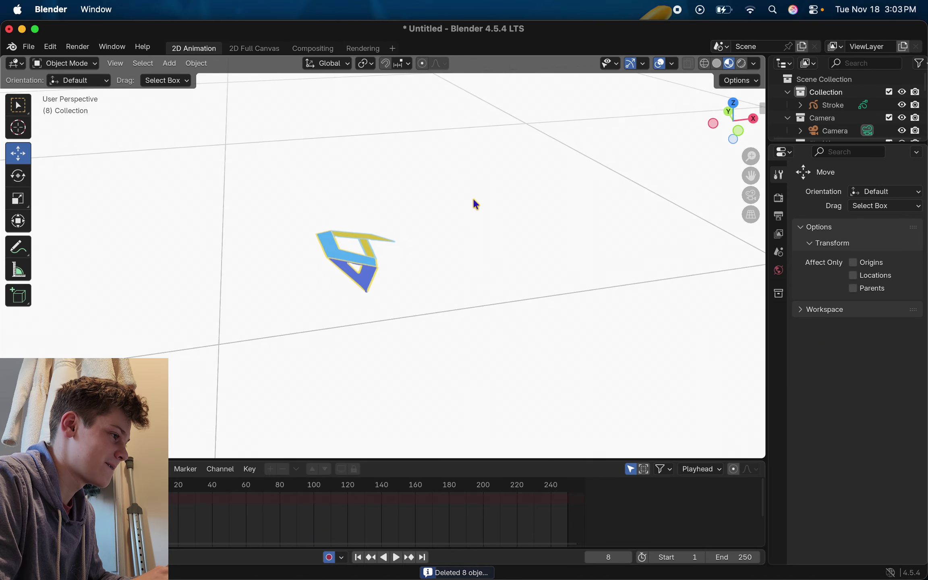
scroll(473, 198, up, 5)
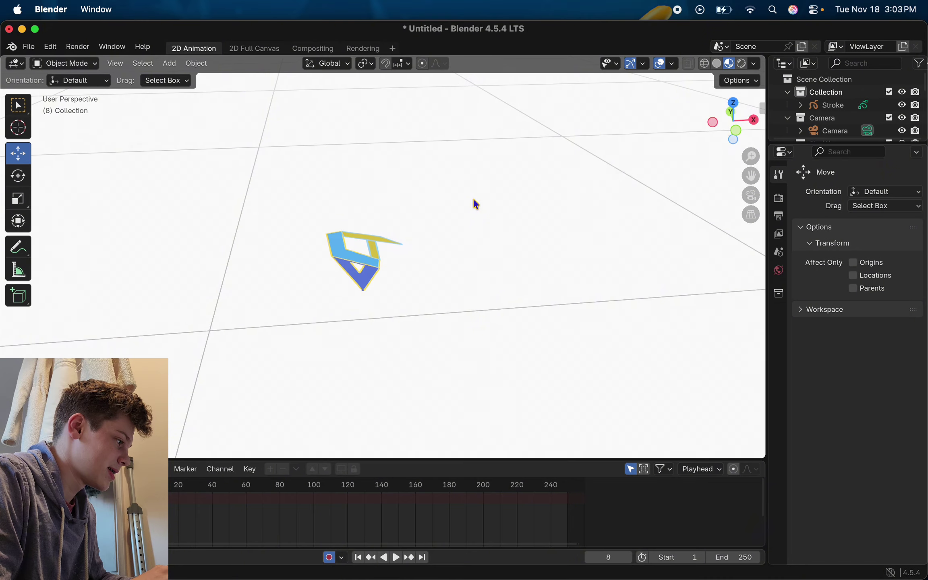
click(354, 270)
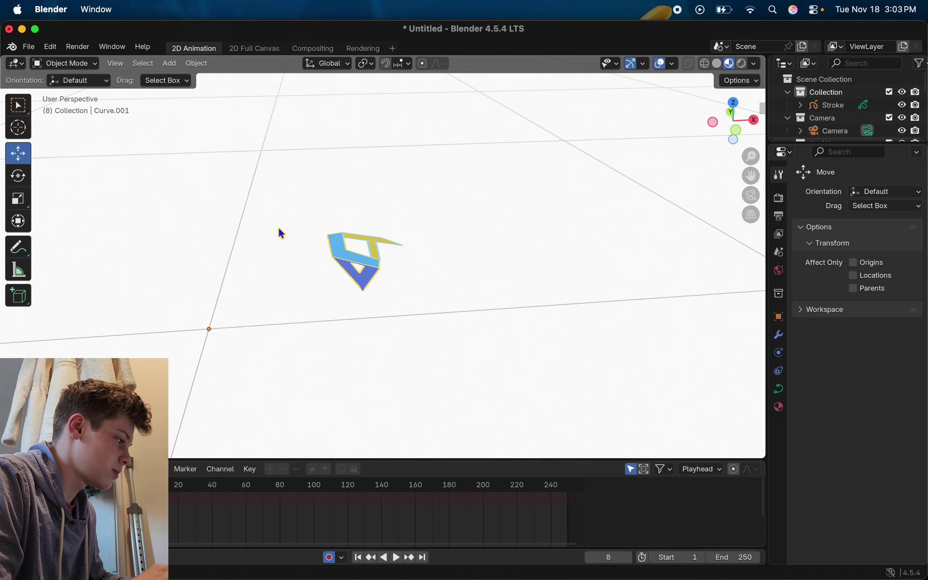
scroll(288, 233, up, 5)
drag(309, 144, 424, 357)
right_click(379, 221)
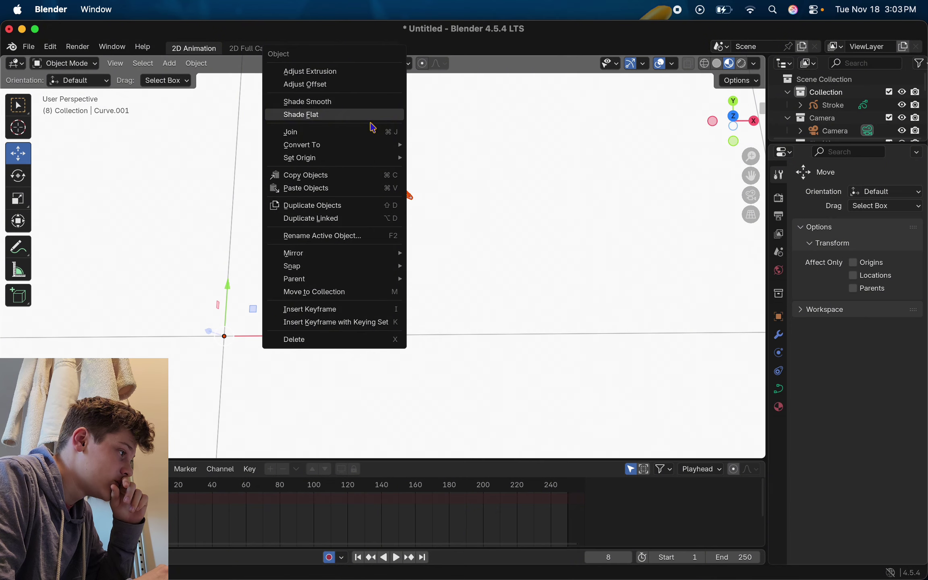
click(369, 133)
click(413, 278)
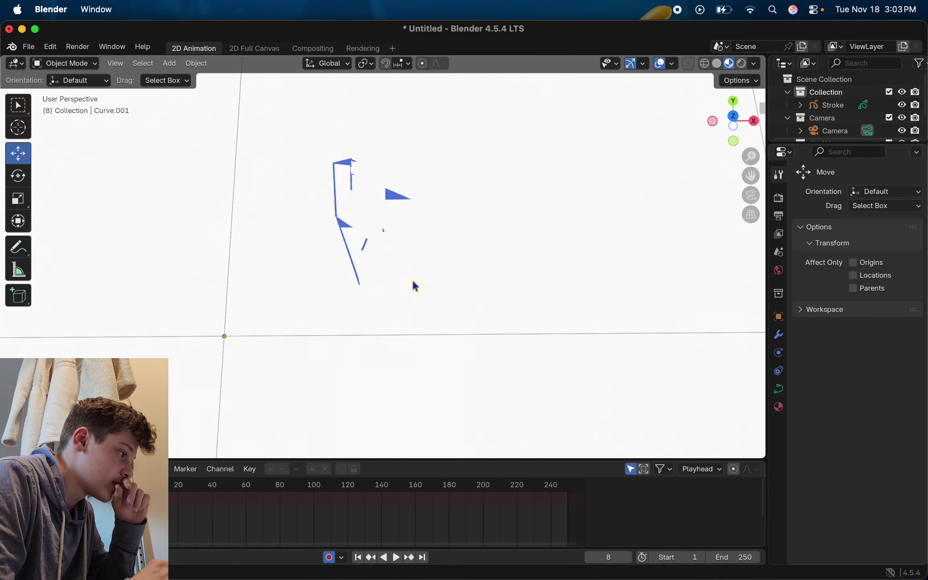
Try moving the joined logo away from the origin, and undo both the move and the join.
click(358, 256)
drag(261, 251, 230, 244)
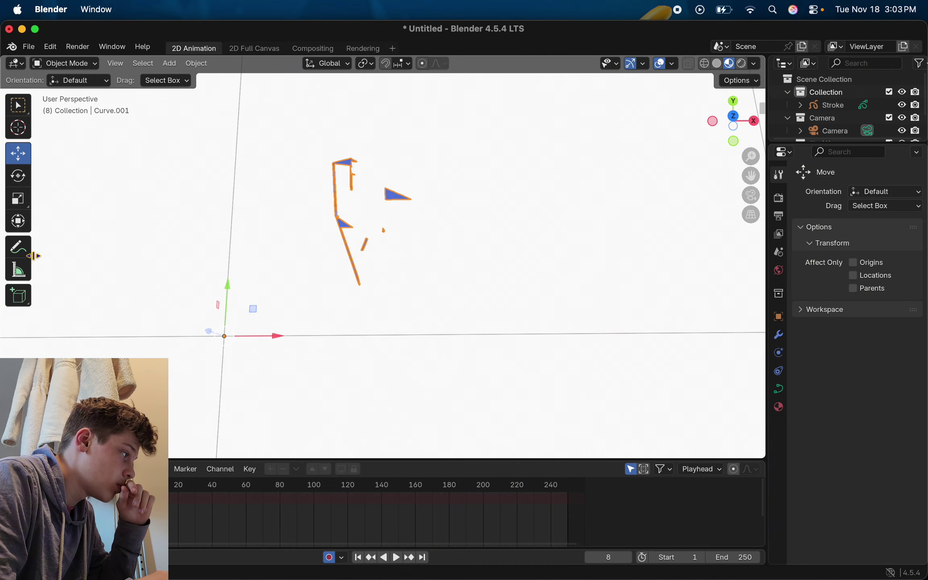
mouse_move(220, 338)
mouse_down()
mouse_move(212, 306)
mouse_move(172, 280)
mouse_up()
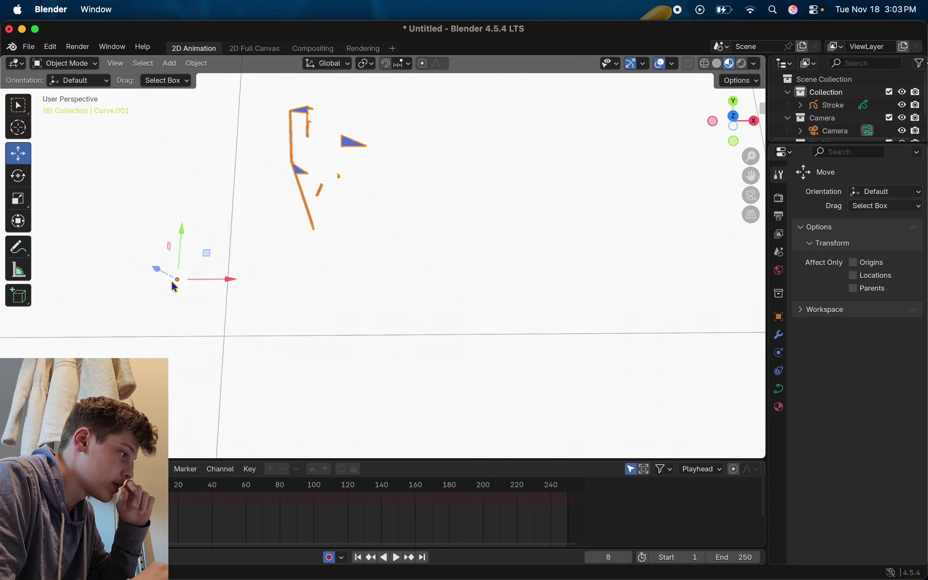
scroll(172, 281, down, 10)
scroll(172, 282, down, 10)
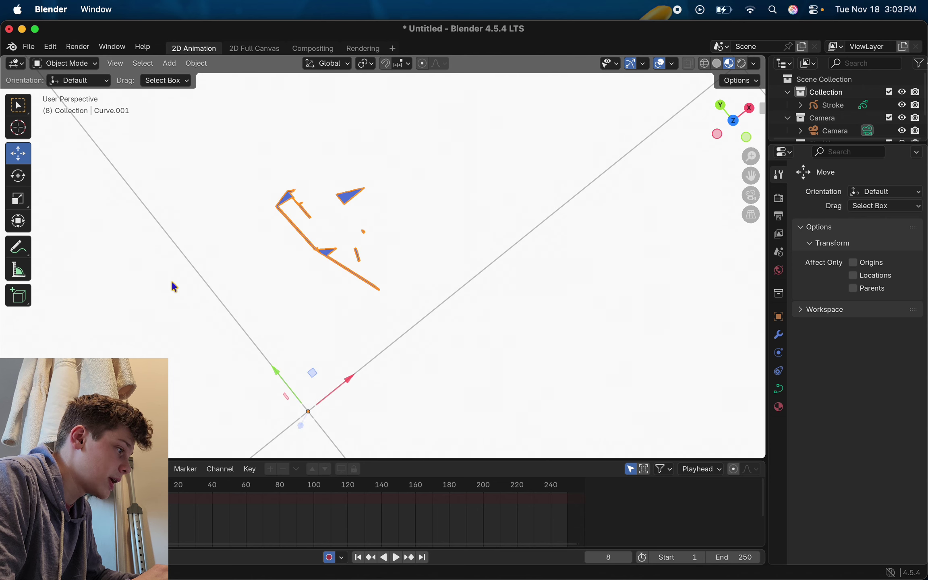
click(166, 308)
scroll(218, 270, down, 10)
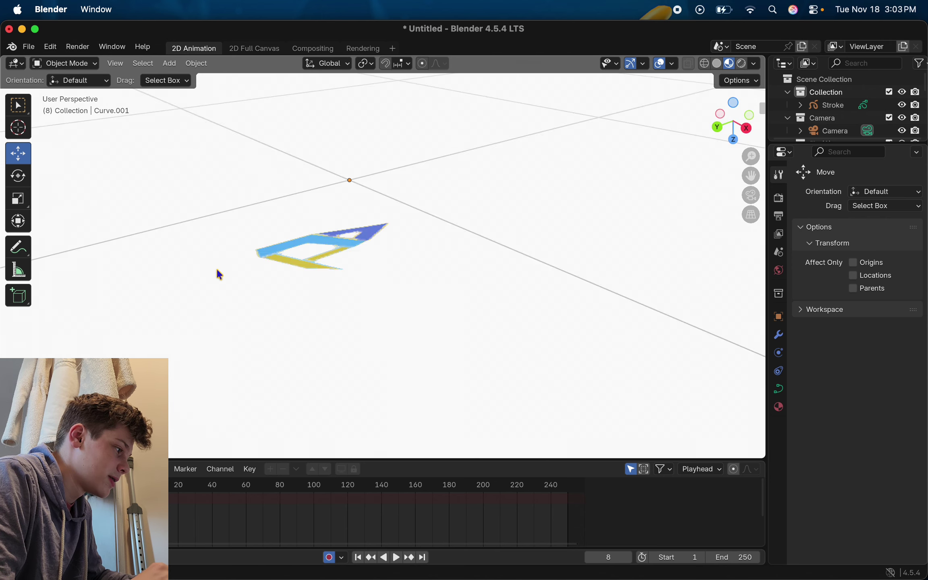
Box-select all the pieces of the logo and try again to join them into one object.
scroll(218, 270, down, 10)
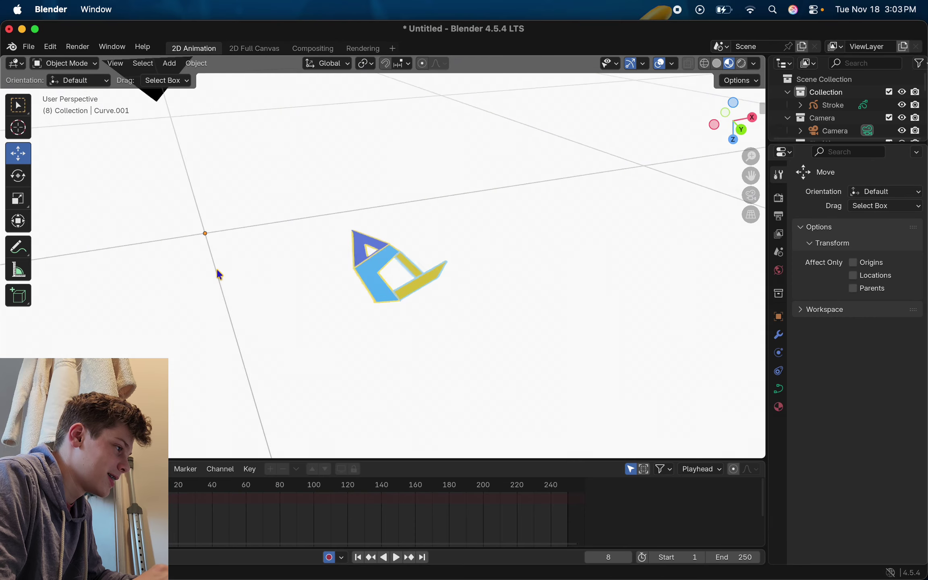
scroll(217, 270, down, 5)
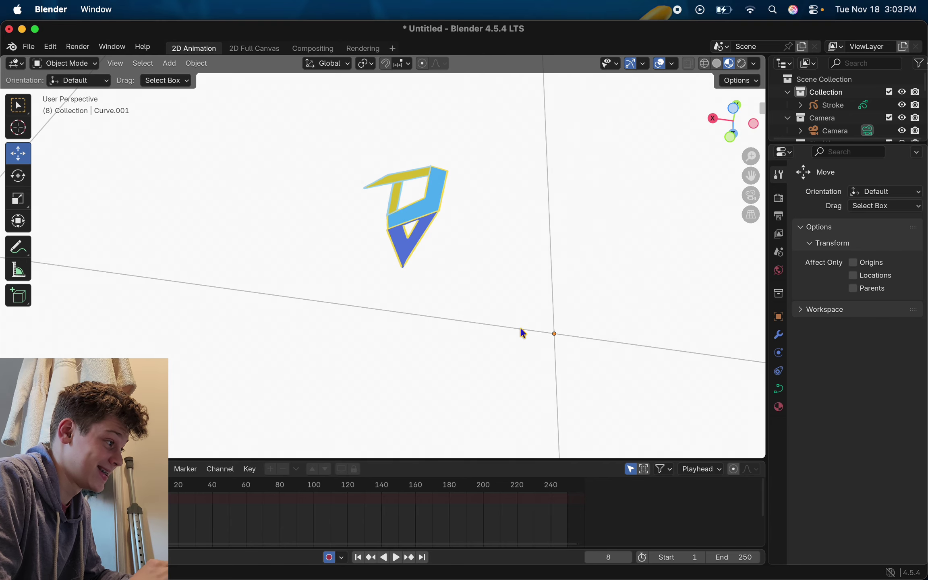
drag(329, 142, 329, 143)
right_click(404, 203)
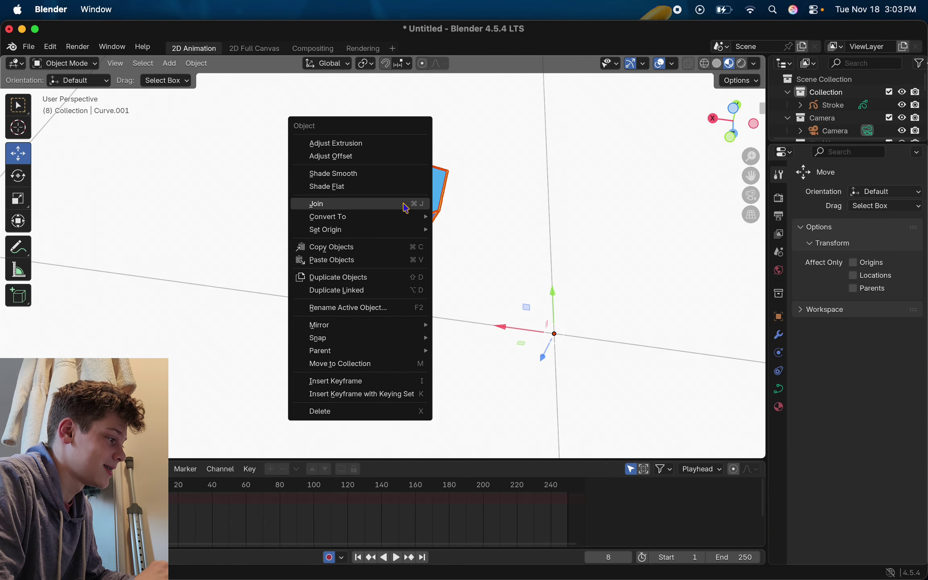
click(404, 203)
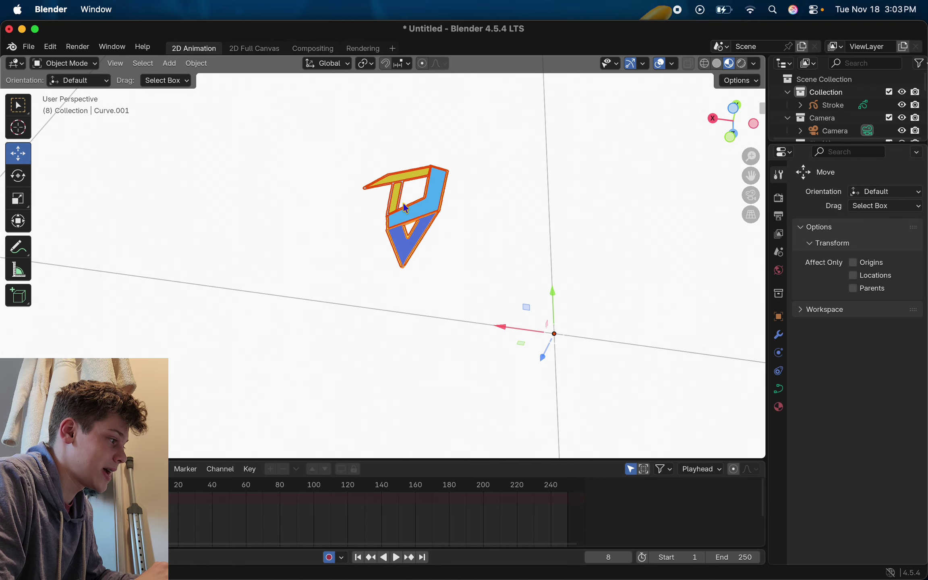
right_click(406, 205)
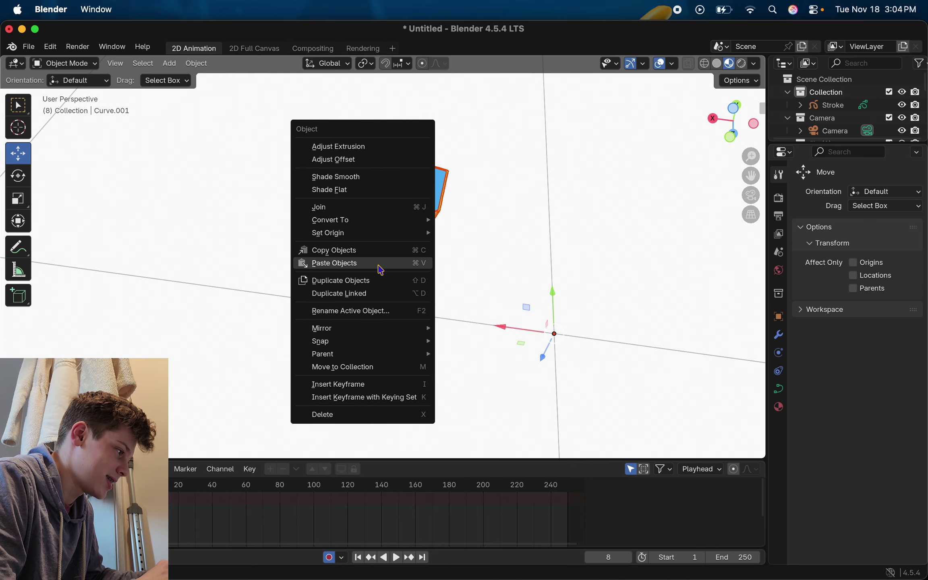
mouse_move(364, 343)
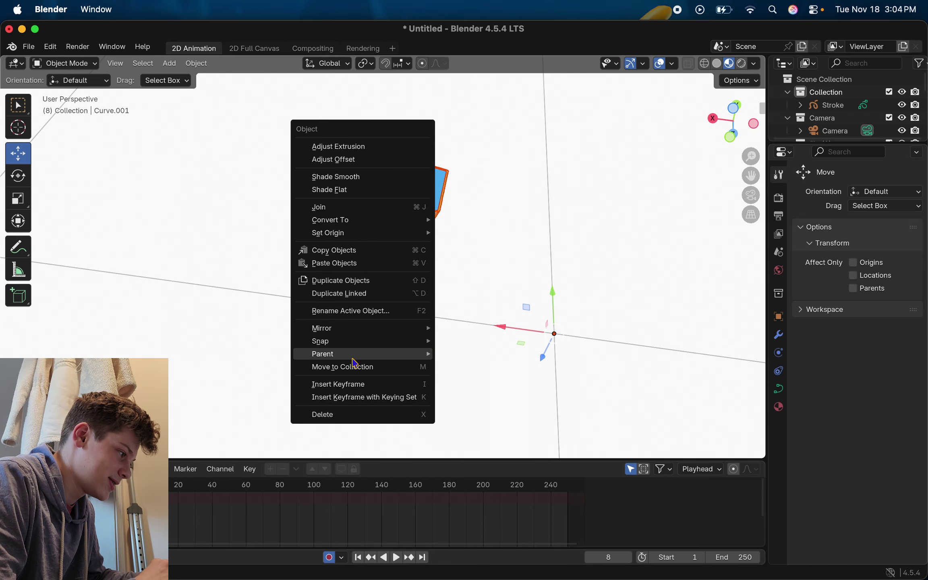
click(337, 417)
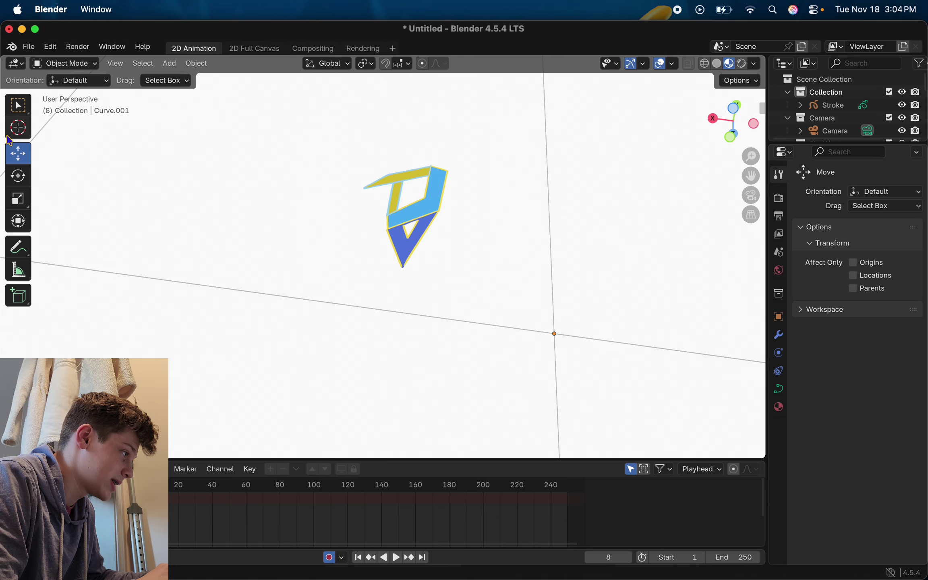
click(17, 128)
drag(299, 262, 225, 245)
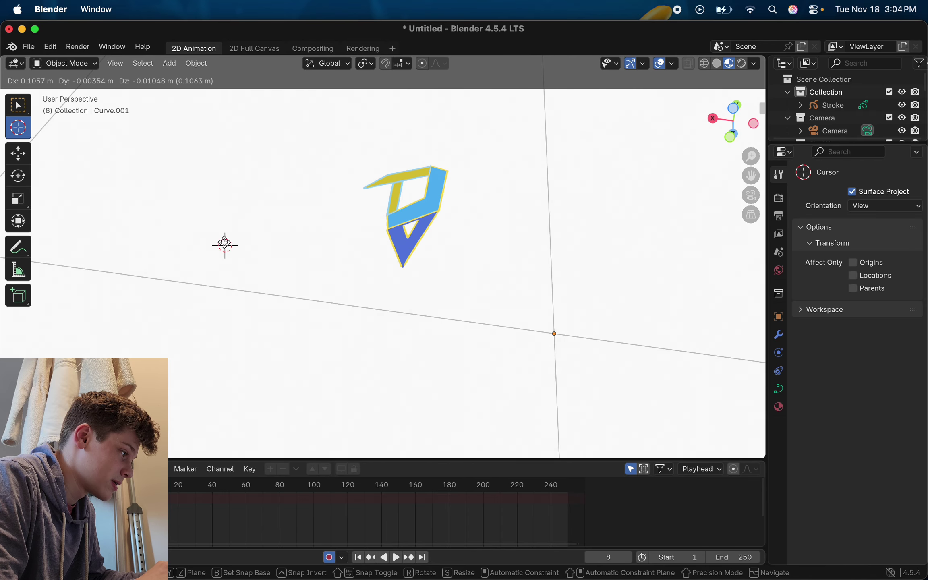
drag(434, 221, 434, 221)
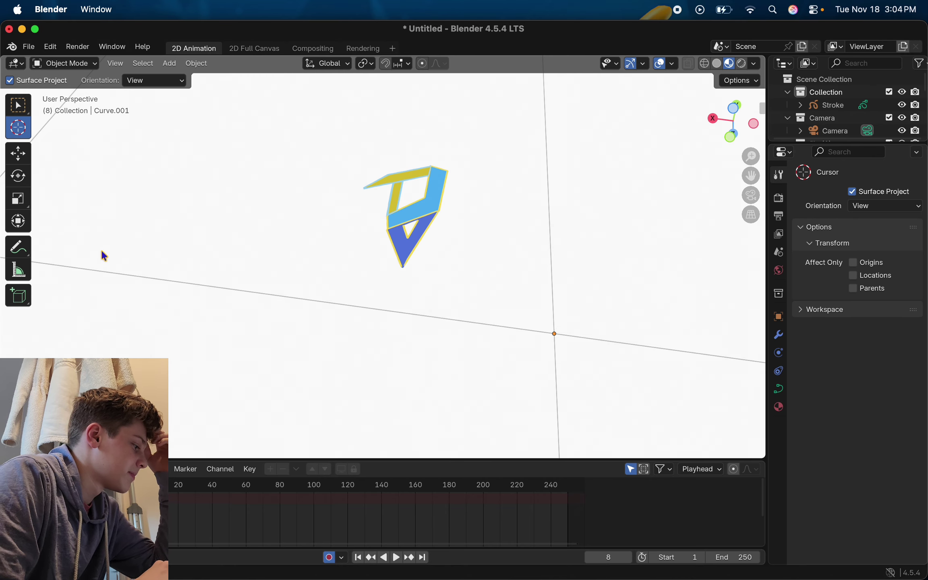
drag(481, 317, 287, 141)
Box-select all the logo pieces and look through the property categories for a way to combine them.
click(20, 107)
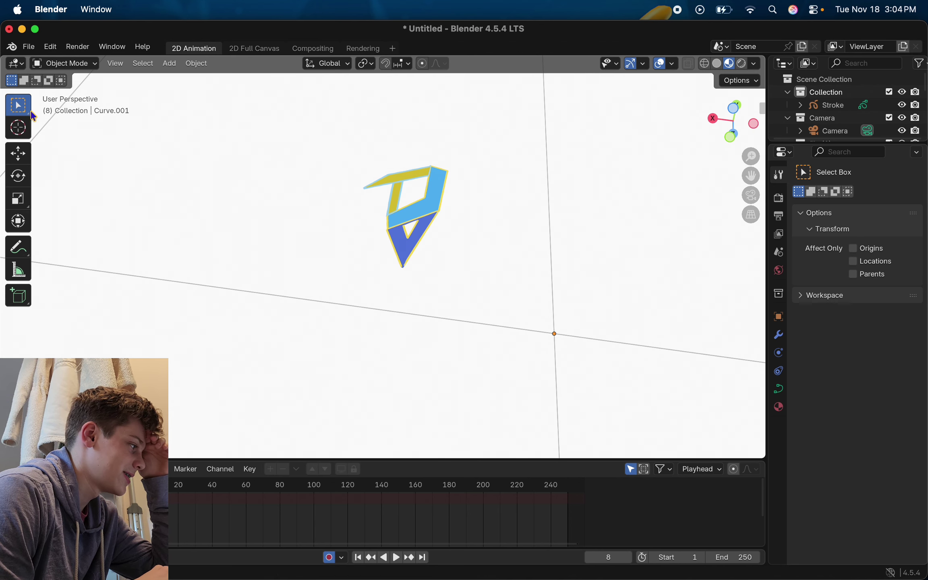
drag(300, 136, 300, 135)
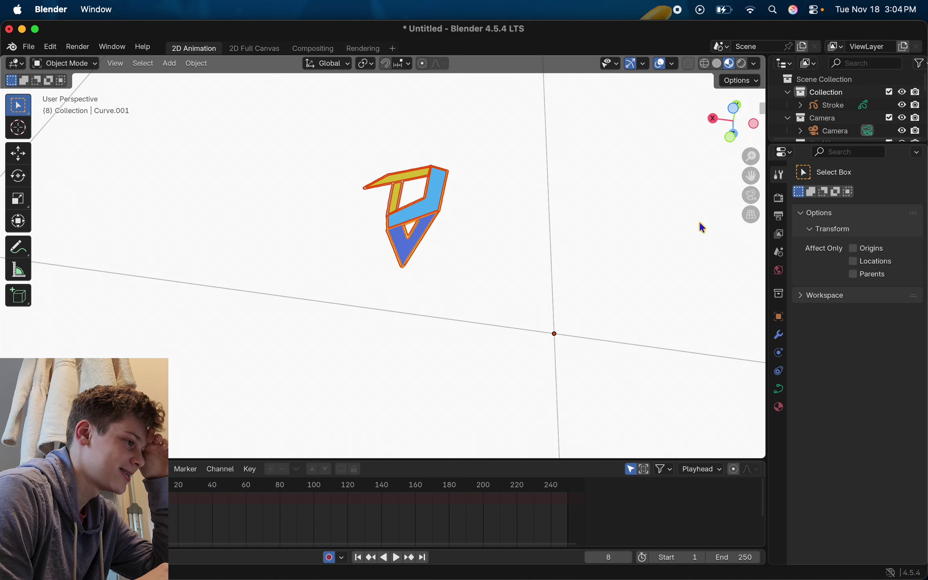
click(799, 217)
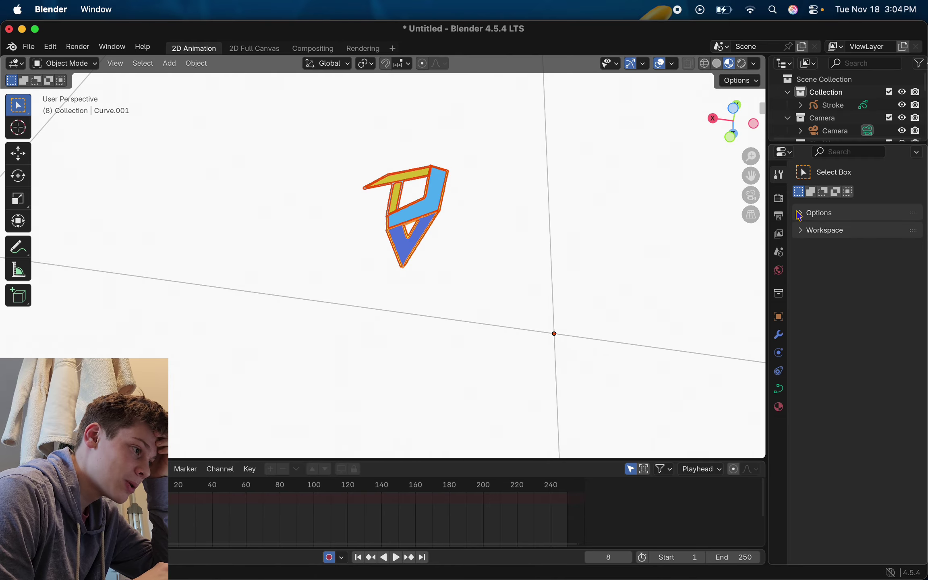
click(801, 220)
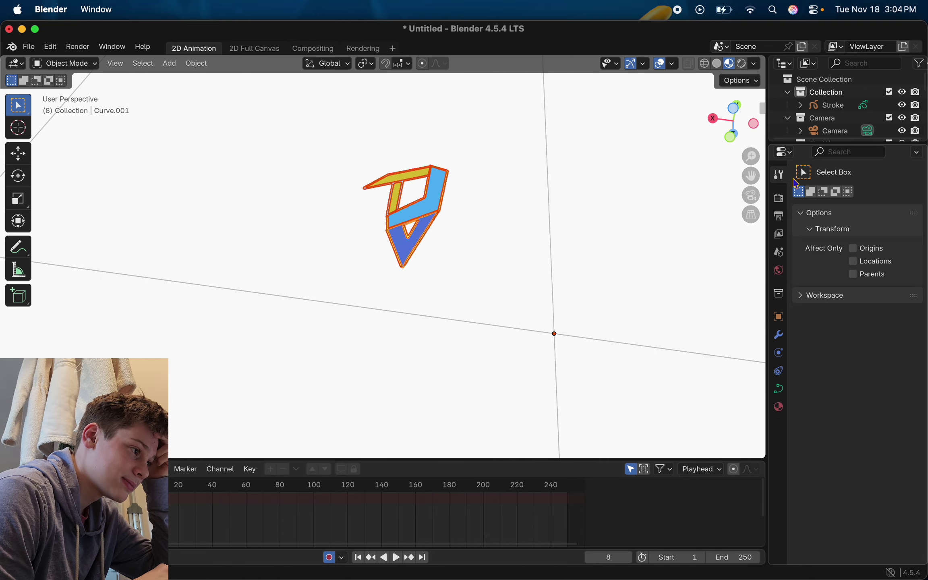
click(780, 198)
click(779, 216)
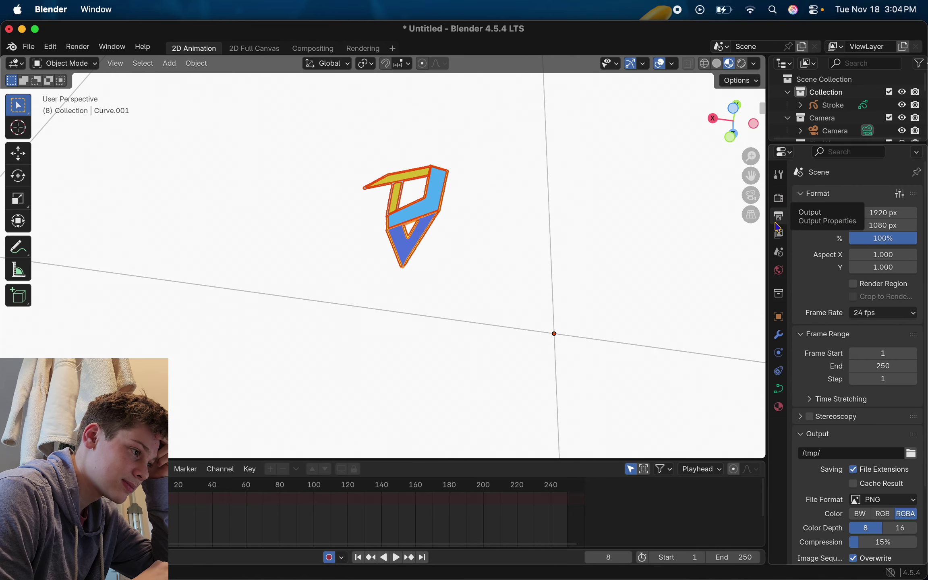
click(778, 235)
click(778, 252)
click(778, 270)
click(779, 294)
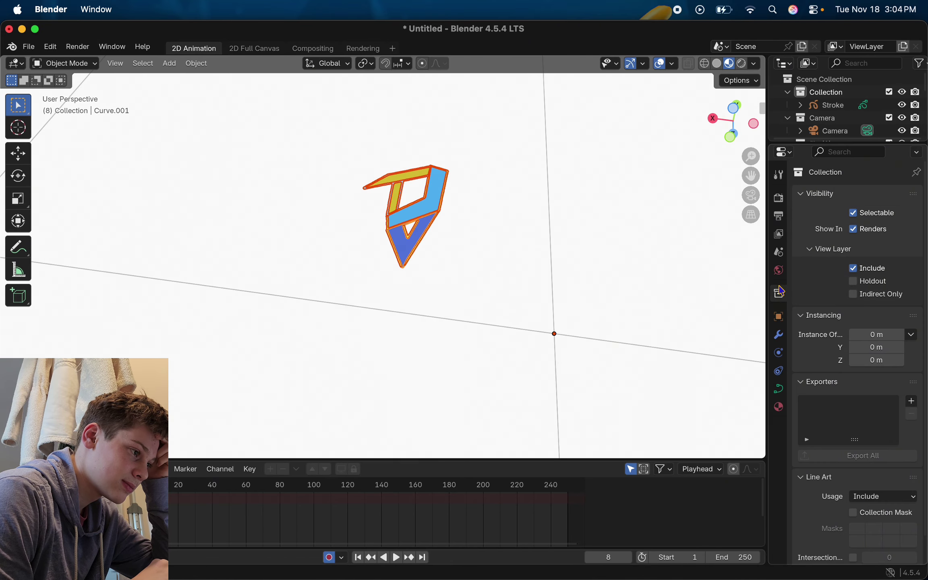
click(778, 317)
click(779, 352)
click(779, 336)
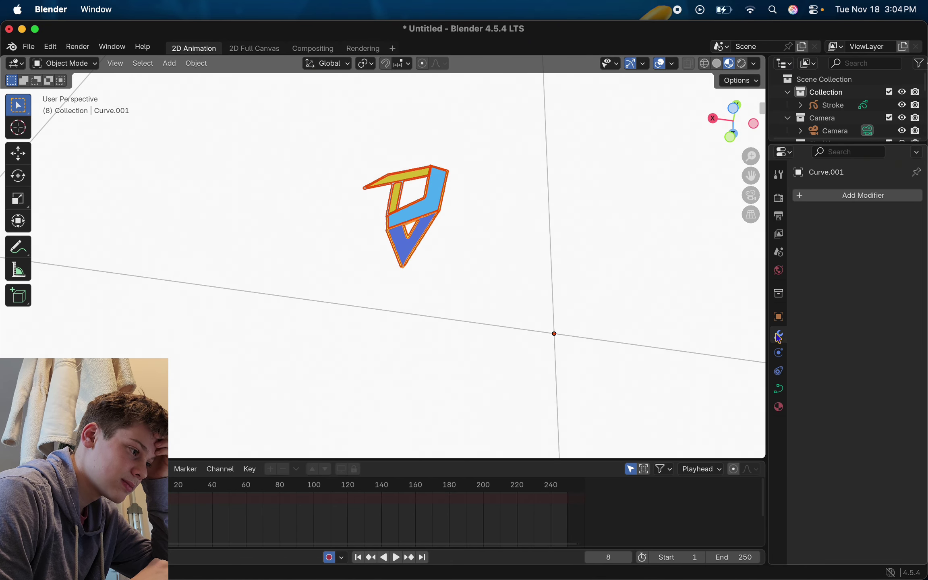
click(778, 371)
click(778, 389)
click(778, 406)
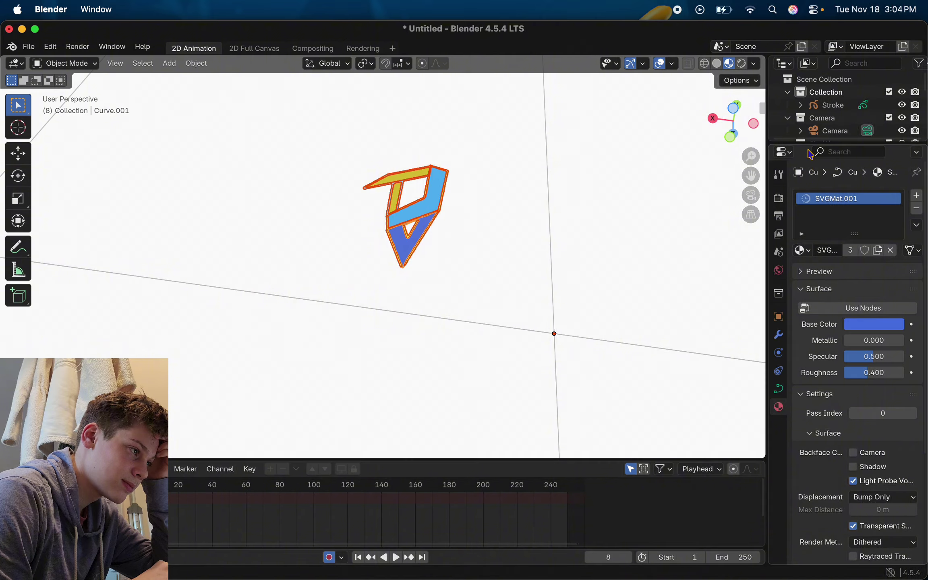
Look through the imported SVG's curves in the outliner and check the commands offered for Curve.015.
scroll(818, 122, down, 10)
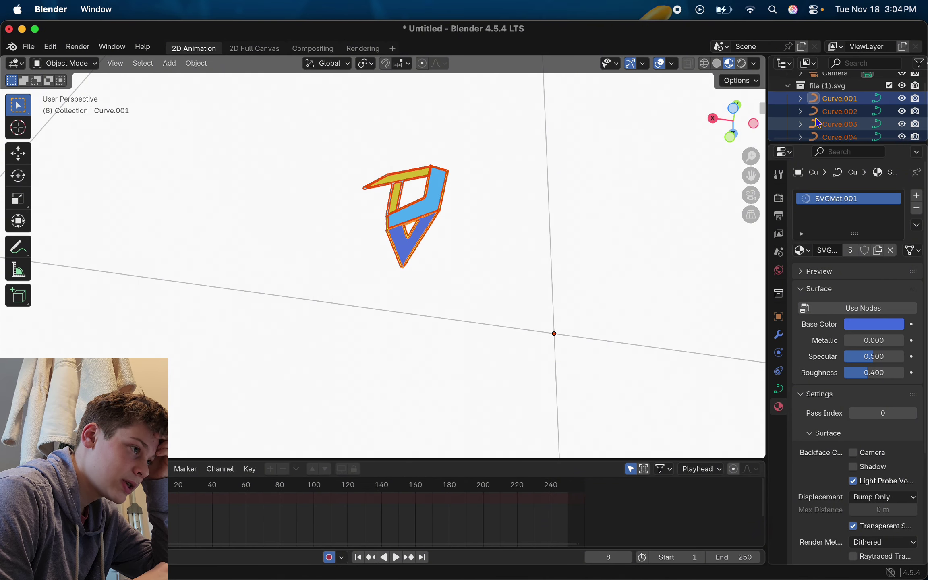
scroll(817, 122, down, 2)
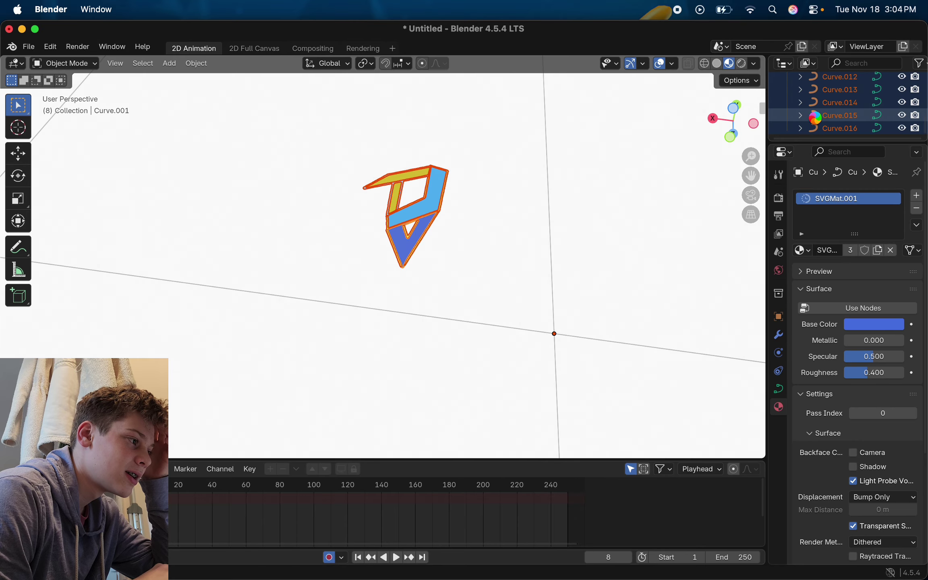
right_click(806, 118)
right_click(805, 118)
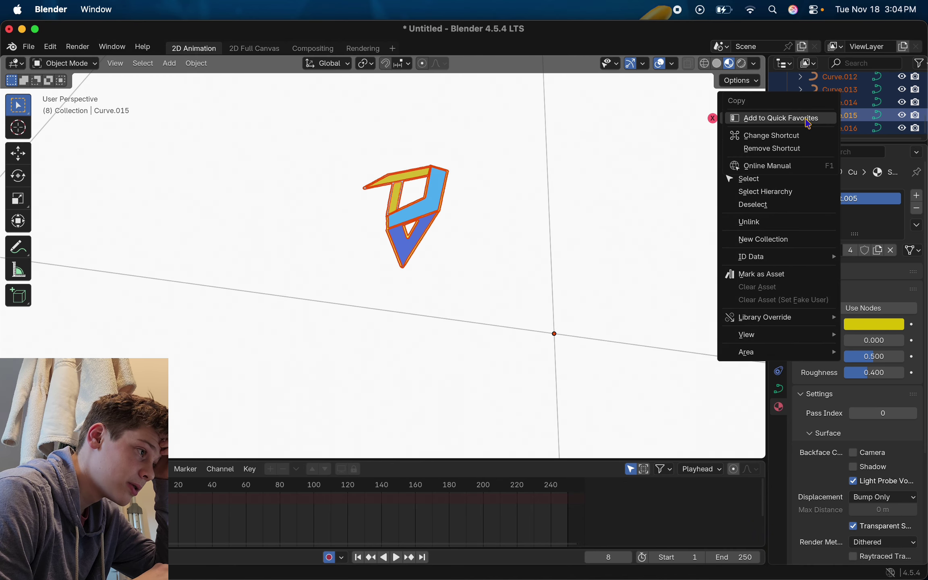
click(881, 103)
scroll(882, 104, up, 12)
scroll(883, 104, down, 4)
scroll(883, 104, up, 1)
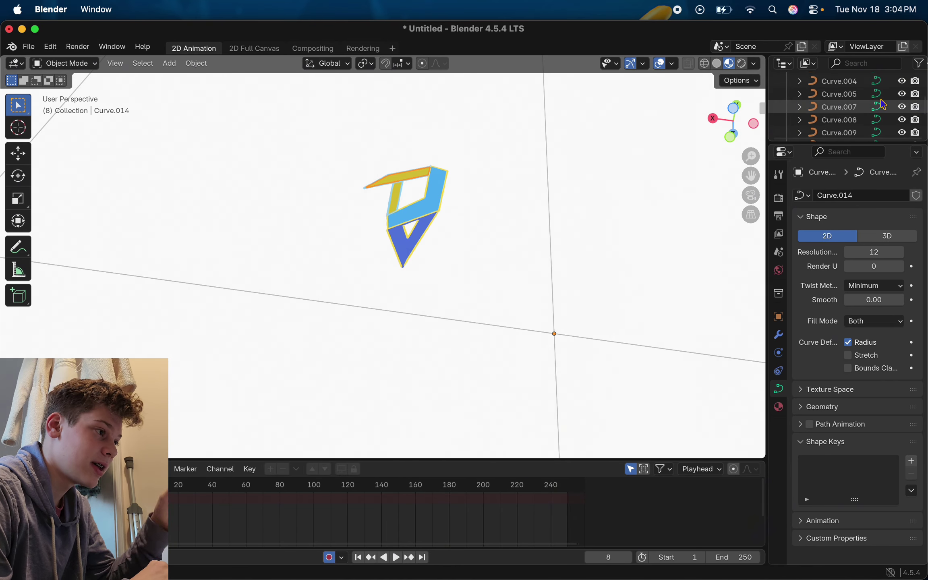
Select the logo's curves in the outliner starting from Curve.001 and check the commands offered for them.
click(853, 108)
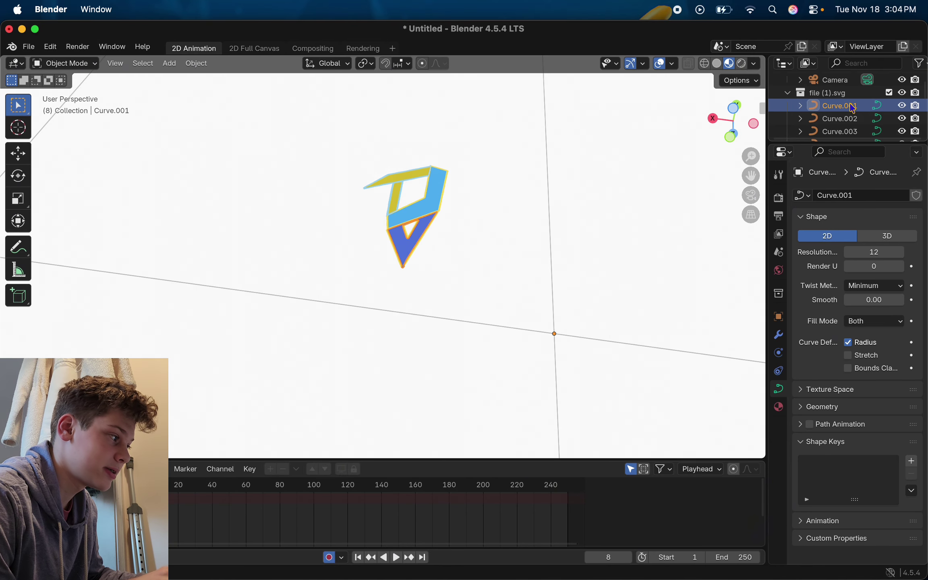
key(shift+Down)
key(shift+Down)
key(shift+Down)
right_click(834, 124)
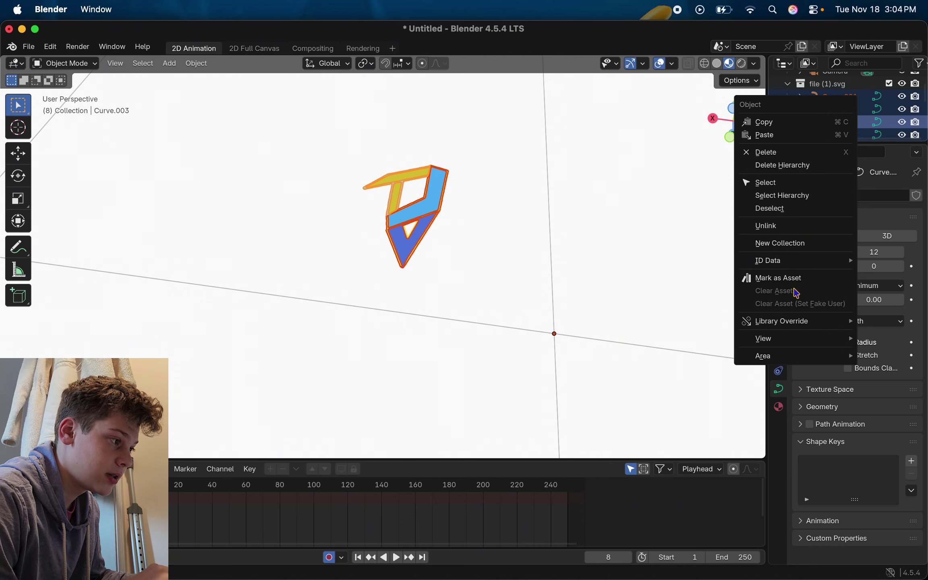
mouse_move(780, 346)
click(699, 289)
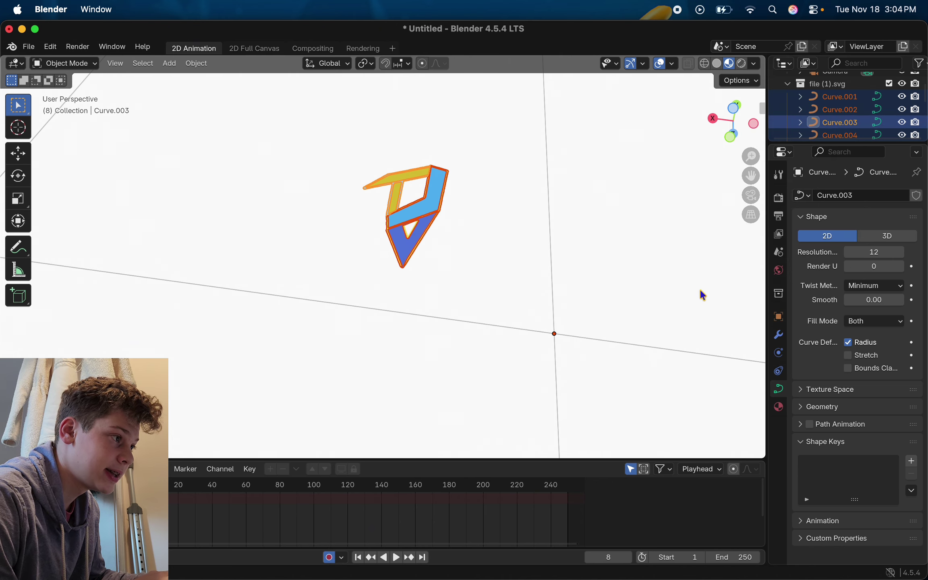
Clear the selection and box-select all the logo pieces in the viewport.
click(728, 222)
middle_drag(623, 223, 459, 303)
key(a)
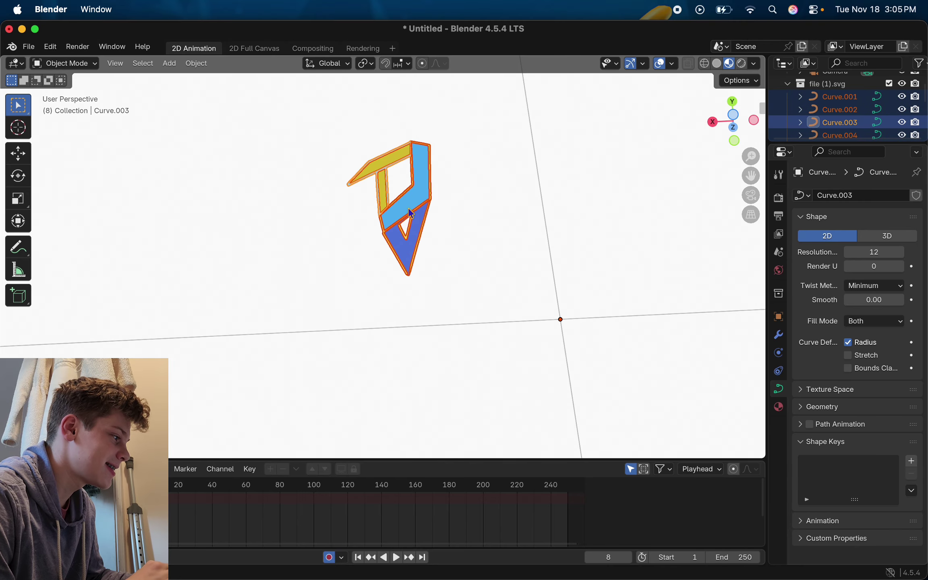
key(alt+a)
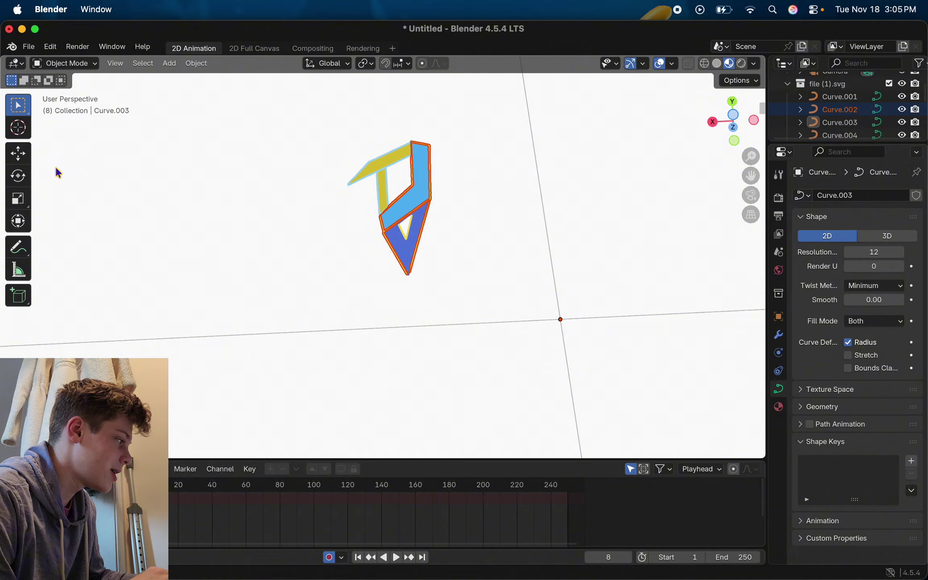
drag(529, 320, 530, 321)
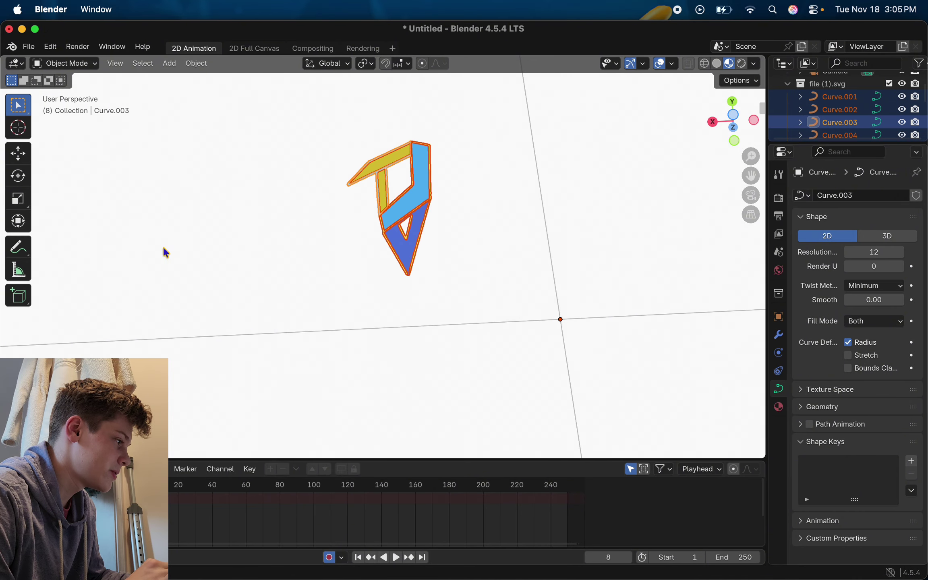
Move all the selected logo pieces together away from the origin with the Move tool.
click(22, 166)
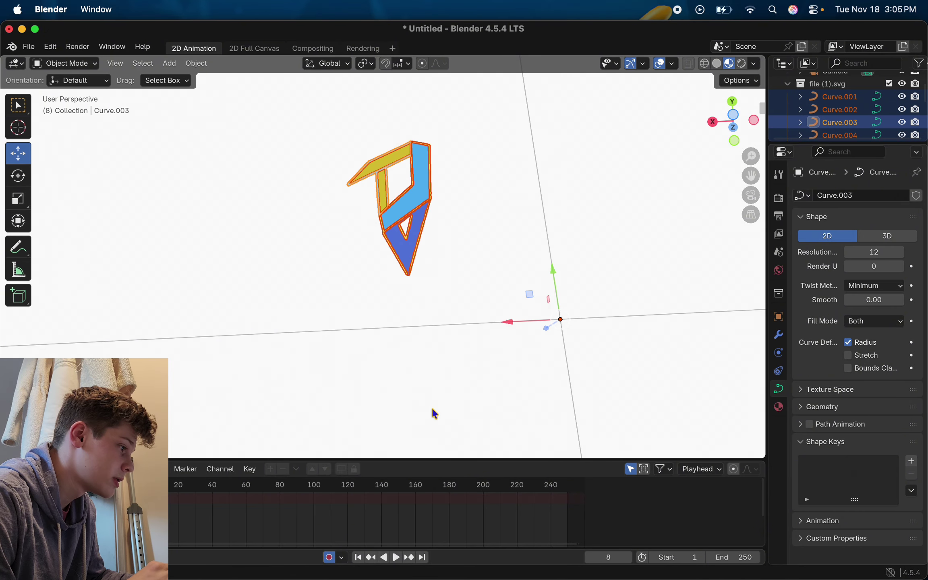
drag(561, 333, 549, 420)
middle_drag(572, 275, 553, 265)
drag(296, 249, 150, 121)
middle_drag(148, 117, 302, 254)
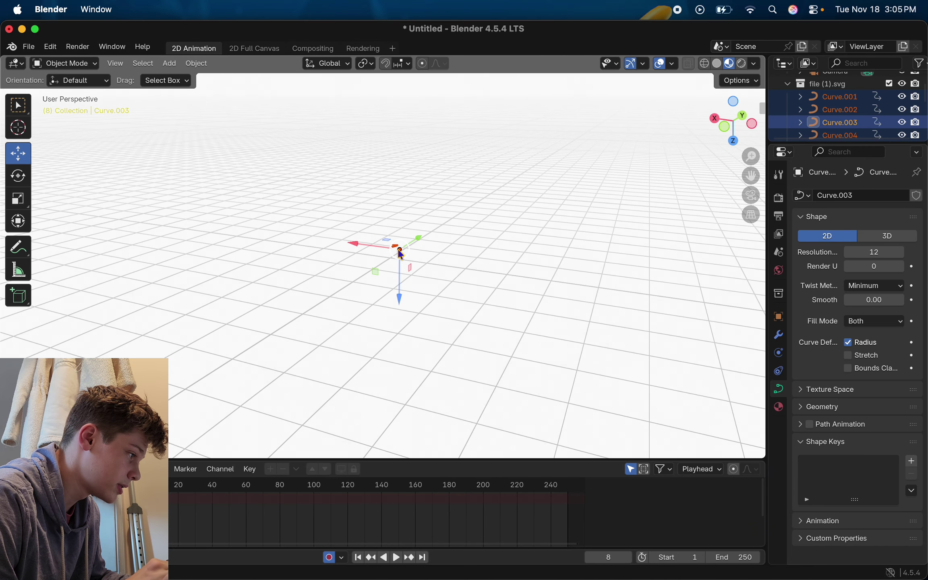
drag(400, 253, 198, 362)
middle_drag(198, 362, 196, 363)
Move the selected logo pieces together across the scene to the camera.
drag(550, 329, 573, 197)
middle_drag(572, 198, 575, 200)
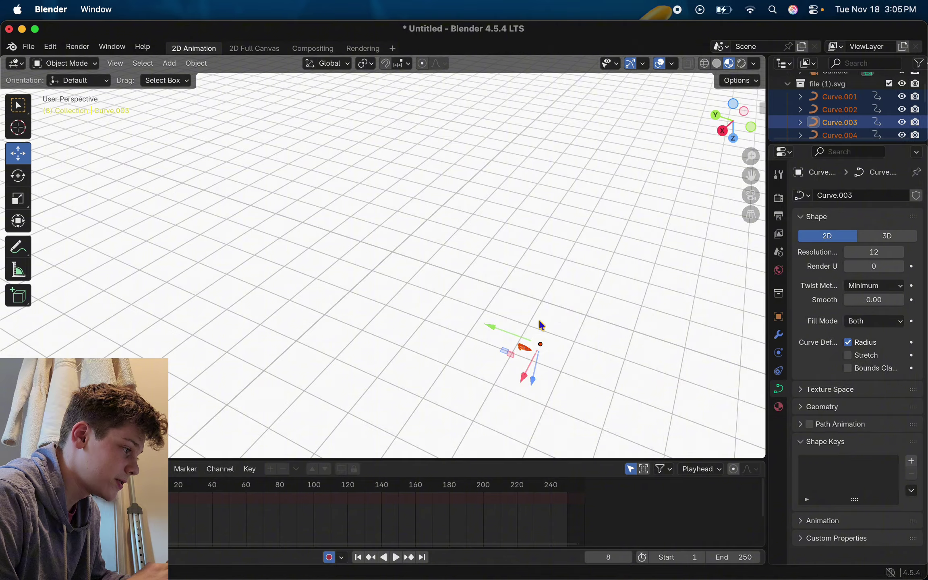
drag(541, 348, 674, 339)
middle_drag(674, 340, 675, 345)
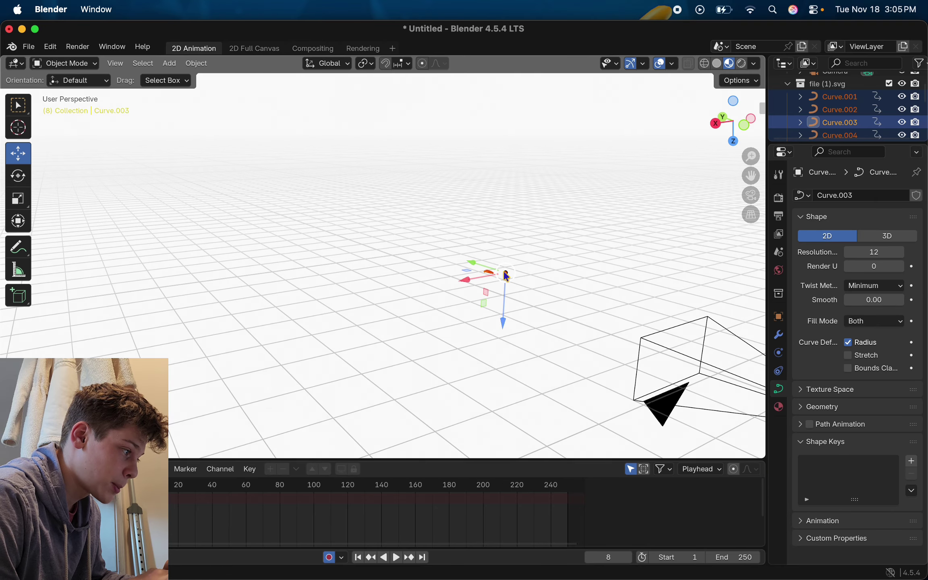
drag(507, 276, 671, 356)
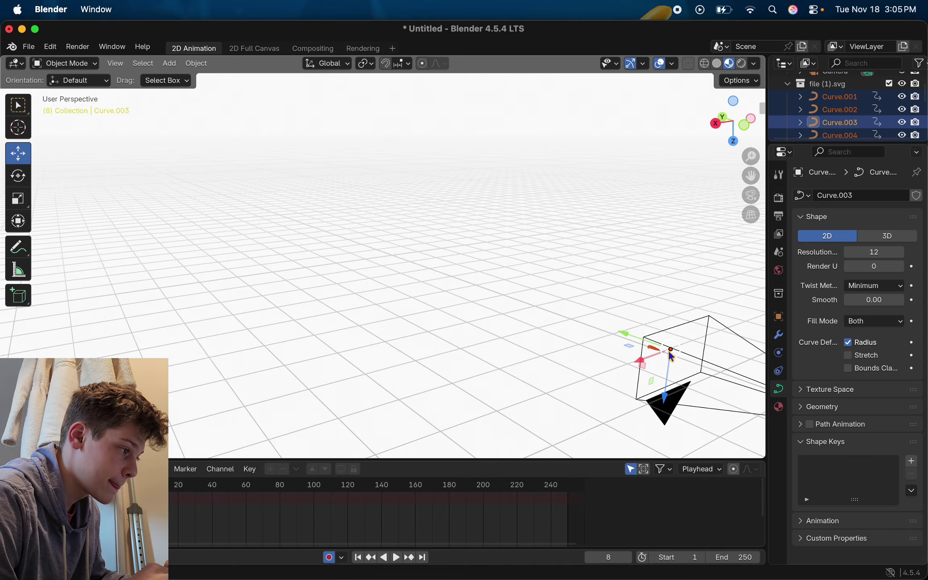
middle_drag(669, 352, 669, 352)
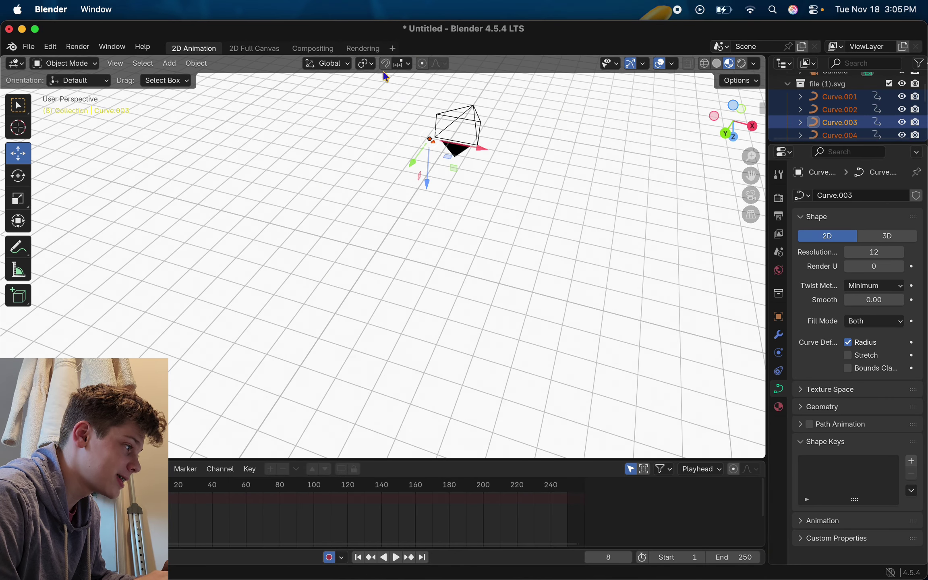
Deselect all the logo pieces beside the camera.
scroll(463, 137, up, 8)
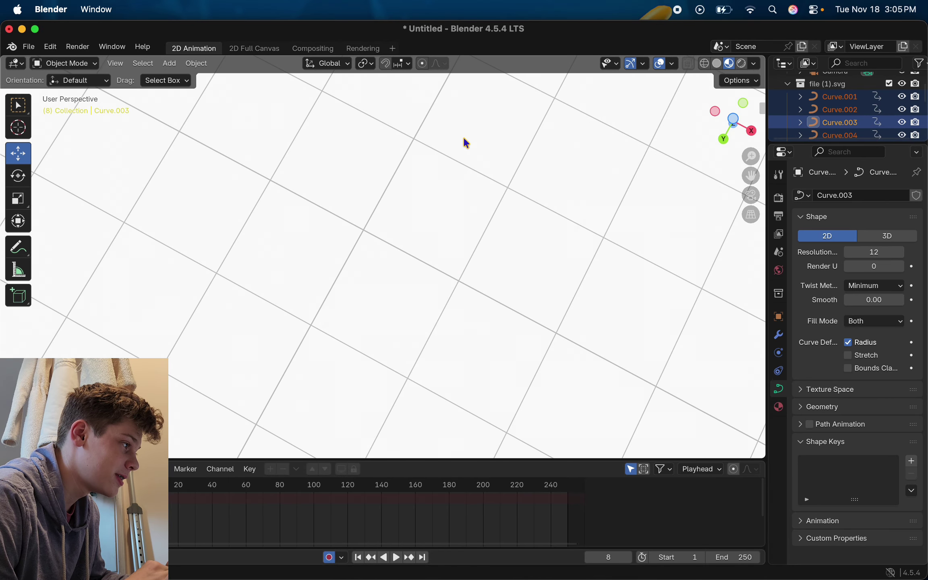
scroll(463, 137, down, 5)
middle_drag(466, 142, 464, 140)
drag(439, 144, 492, 131)
scroll(489, 127, down, 5)
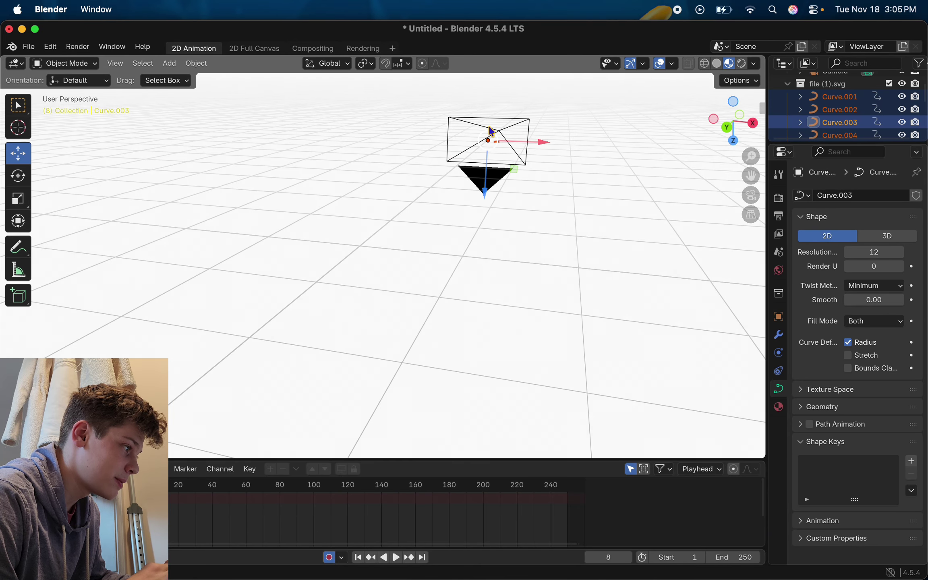
drag(436, 219, 436, 216)
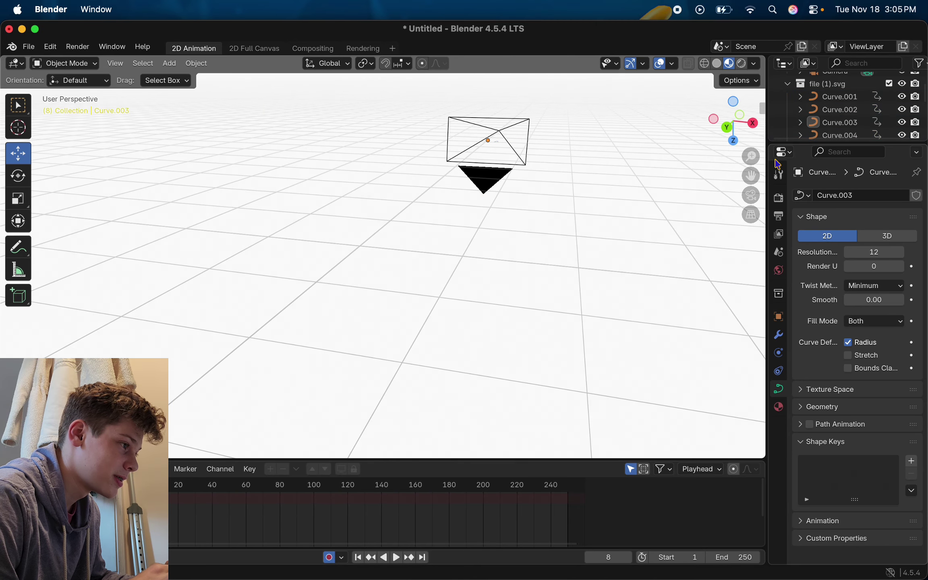
Examine the camera and the small logo pieces beside it from several angles and distances.
mouse_move(734, 103)
mouse_down()
mouse_move(734, 116)
mouse_move(725, 113)
mouse_up()
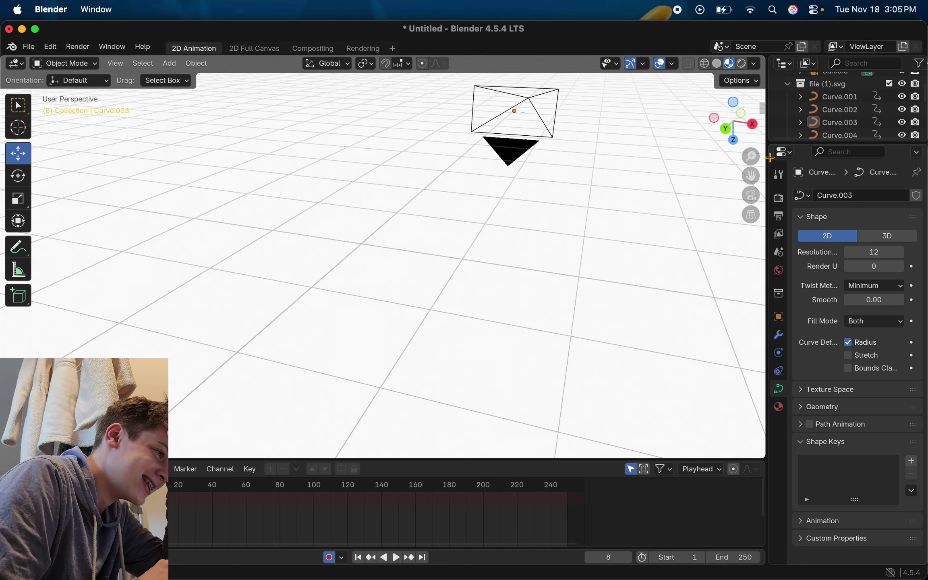
scroll(563, 141, down, 10)
scroll(562, 142, up, 10)
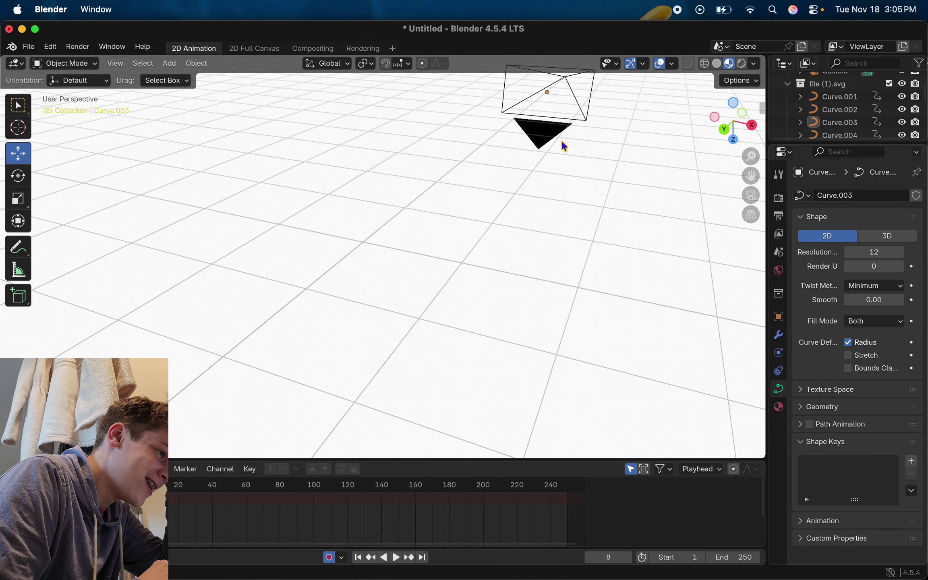
scroll(582, 140, up, 2)
scroll(582, 139, up, 1)
drag(583, 139, 523, 146)
scroll(609, 136, right, 10)
scroll(608, 137, right, 15)
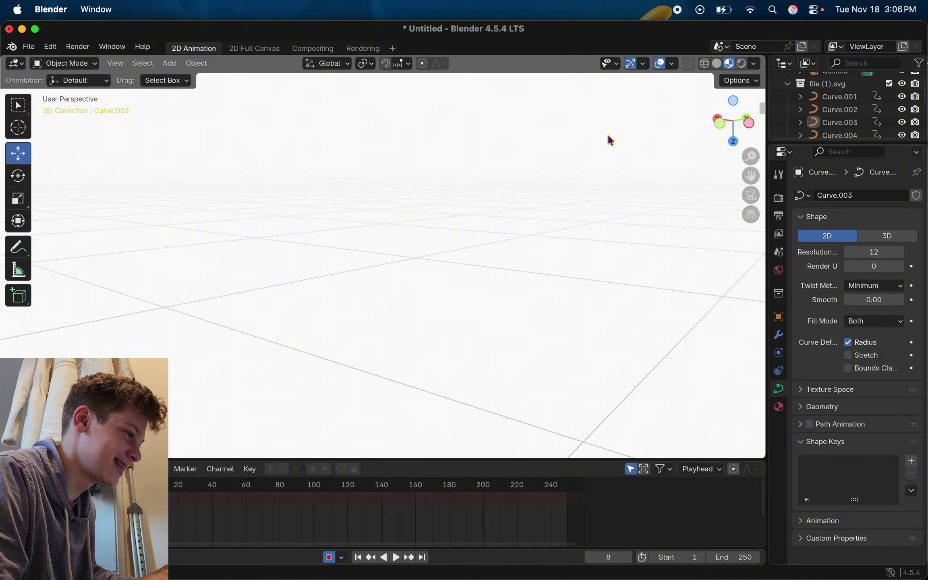
scroll(607, 137, down, 15)
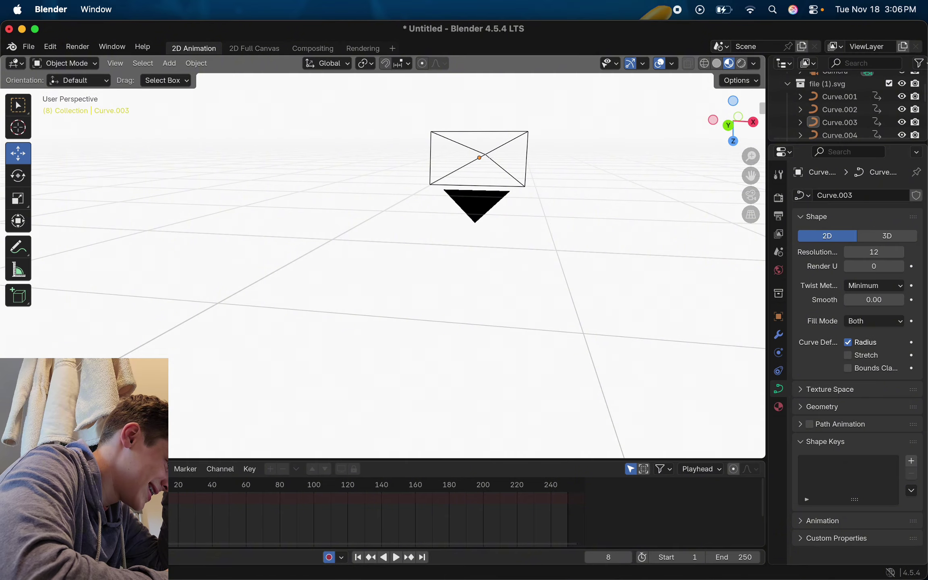
scroll(364, 313, up, 10)
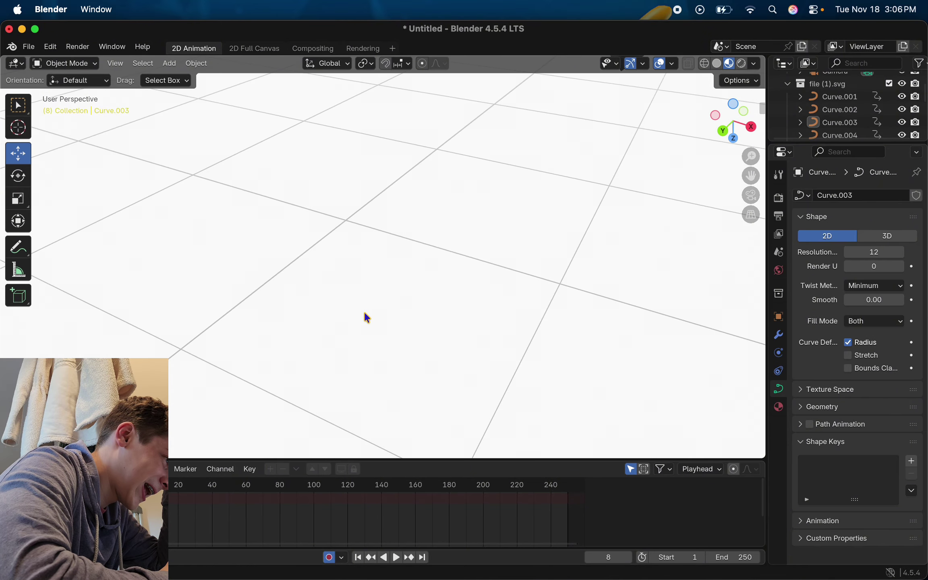
scroll(364, 313, down, 10)
scroll(365, 313, right, 3)
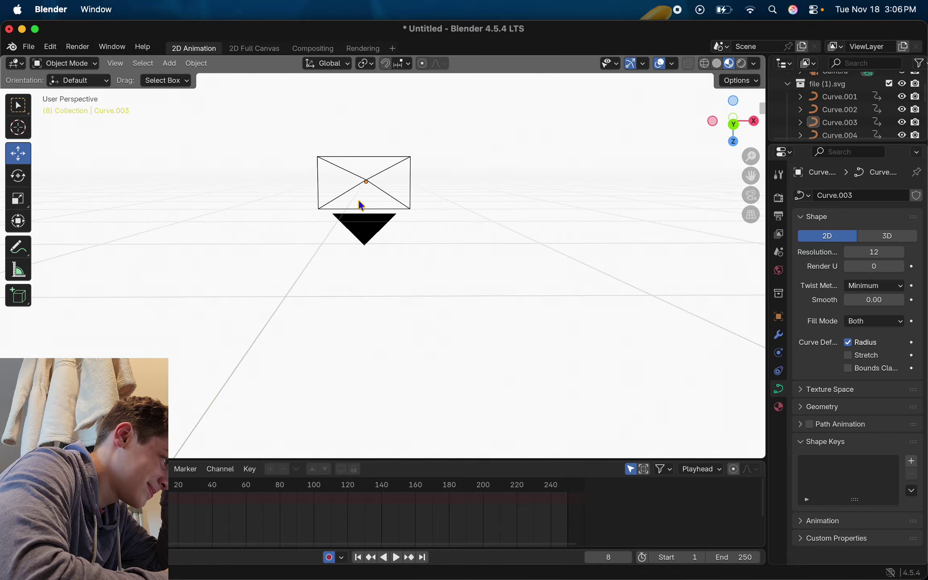
Select the camera and move it away from the logo pieces with the Move tool.
drag(365, 182, 370, 217)
scroll(370, 217, down, 10)
scroll(370, 217, up, 12)
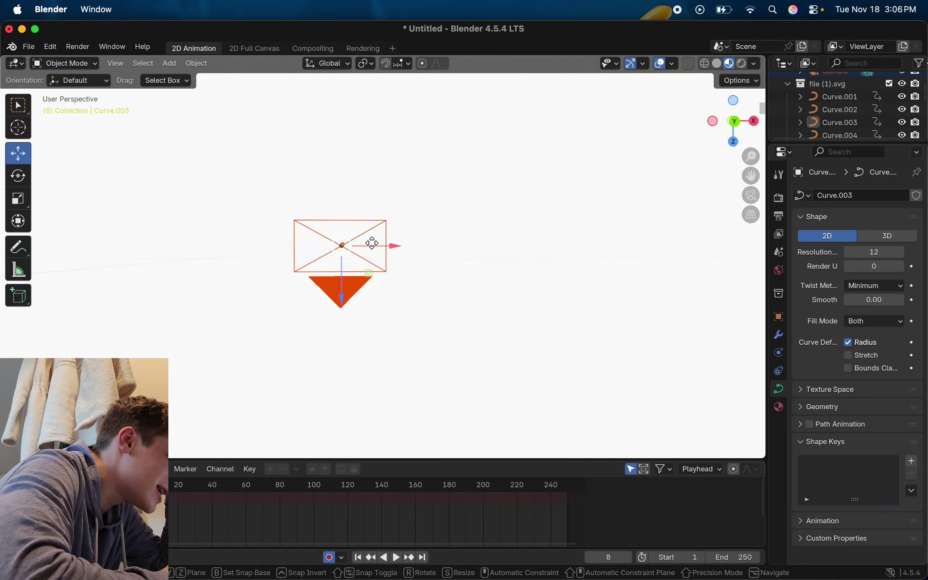
drag(346, 248, 426, 289)
scroll(427, 289, down, 5)
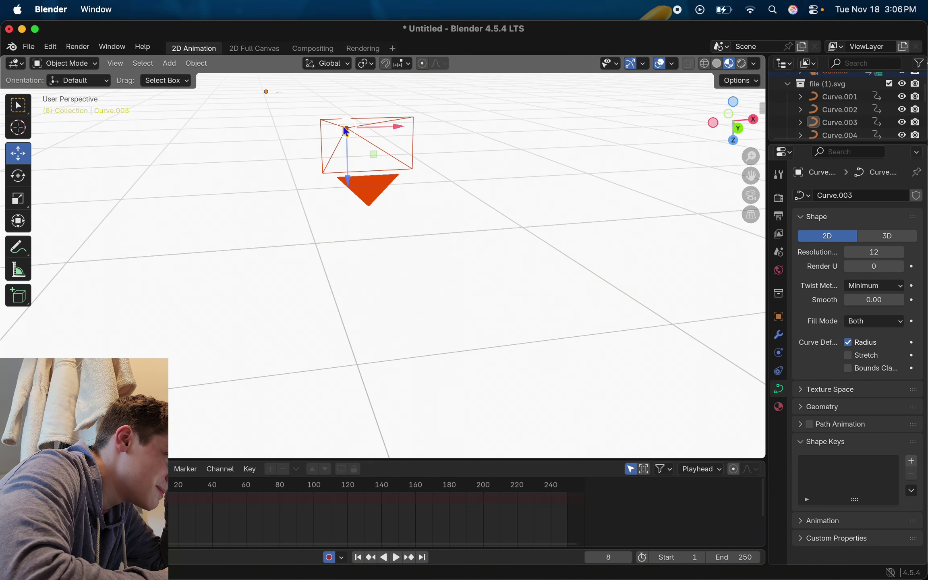
drag(346, 130, 436, 219)
scroll(436, 218, left, 3)
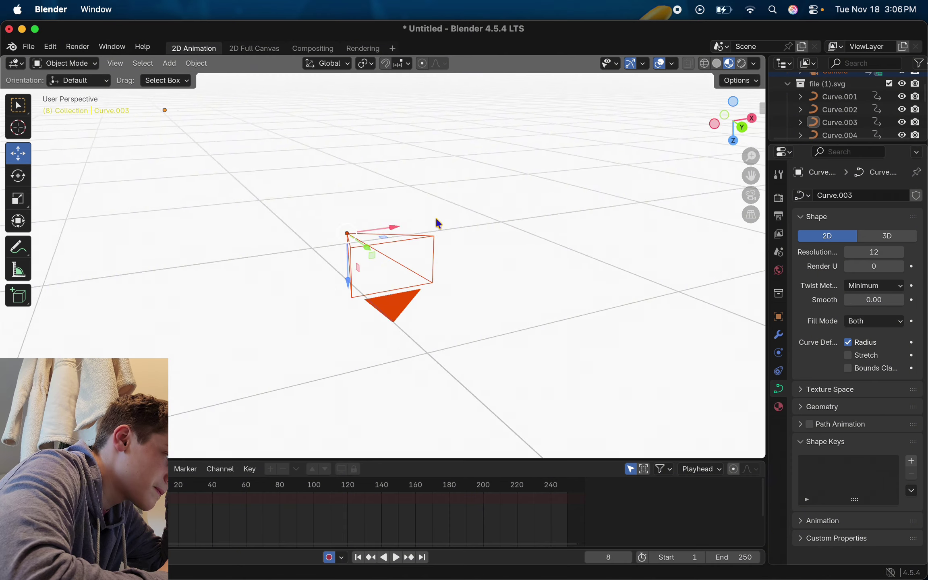
Reposition the camera across the scene, then bring it back closer to the logo pieces.
scroll(439, 223, left, 3)
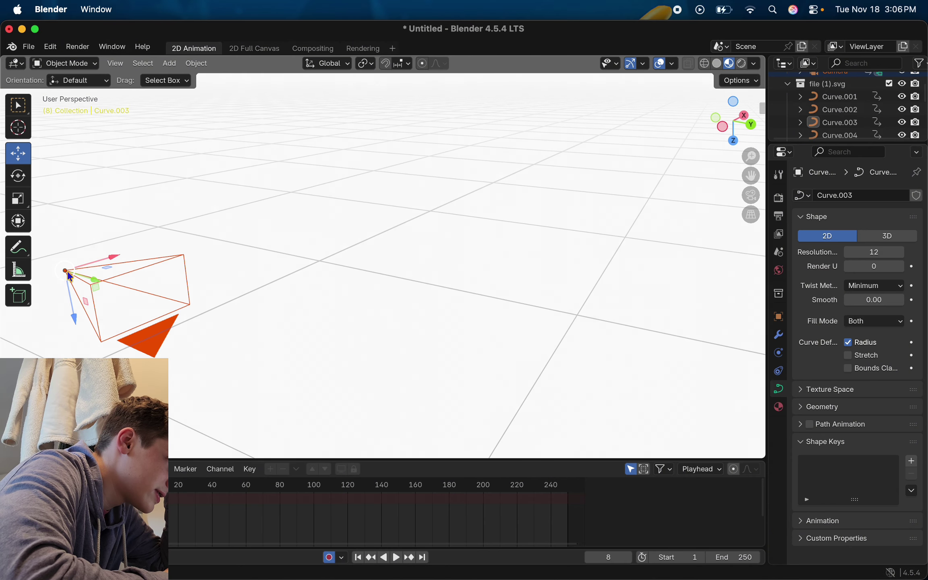
drag(67, 271, 395, 271)
scroll(395, 271, right, 2)
scroll(394, 271, right, 3)
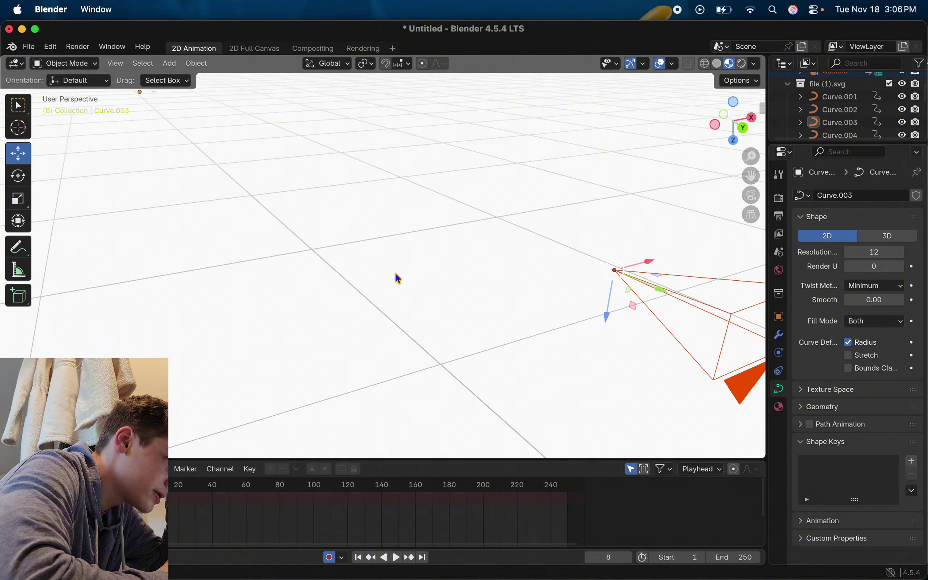
drag(583, 262, 242, 310)
scroll(243, 319, up, 3)
scroll(243, 319, up, 3)
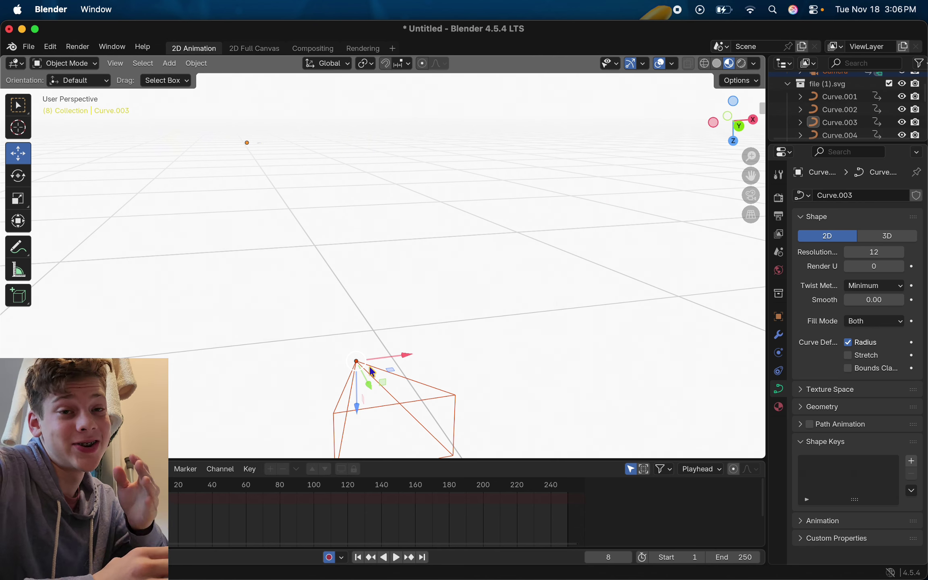
drag(357, 365, 322, 187)
Select the logo piece Curve.003 and move it from behind the camera to the area in front of it.
click(250, 143)
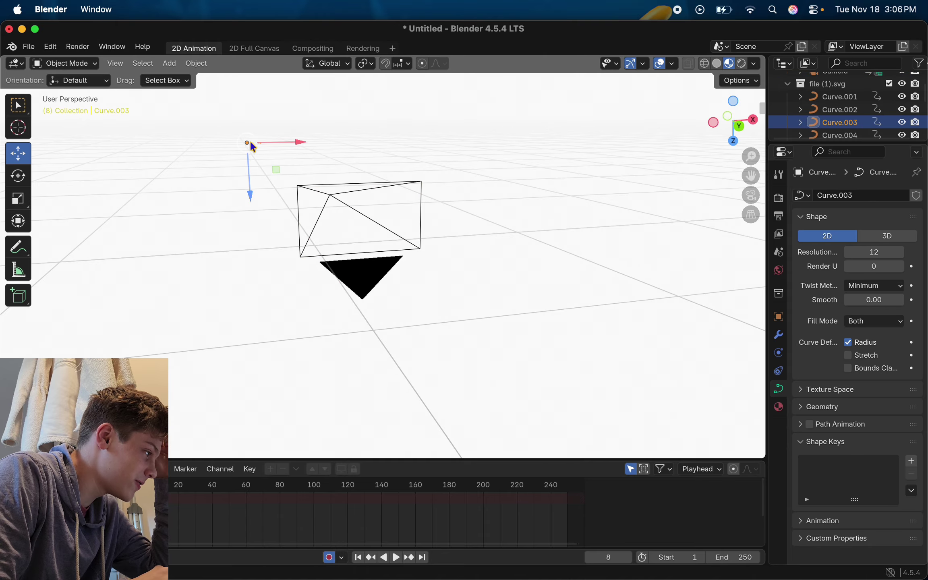
drag(247, 146, 383, 317)
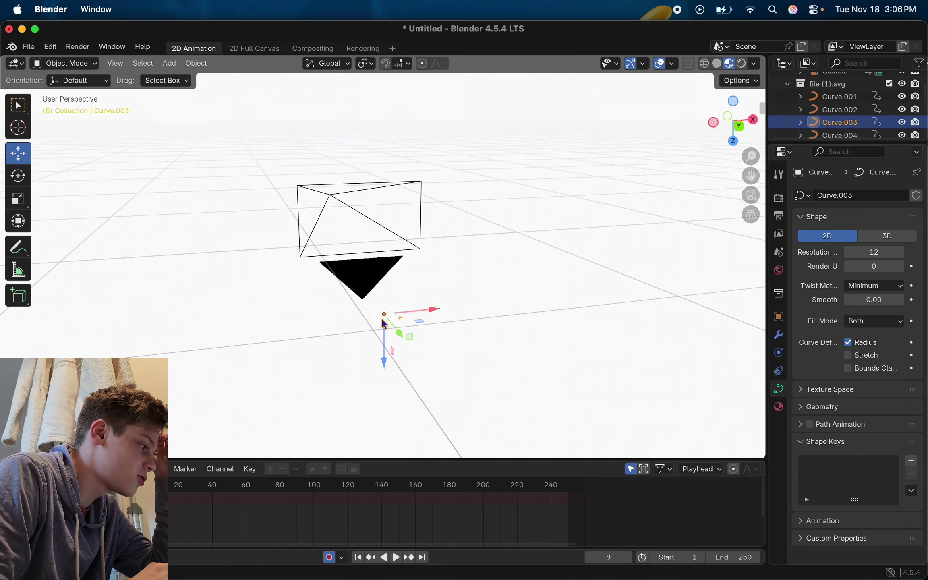
scroll(384, 324, right, 5)
scroll(384, 324, right, 5)
scroll(117, 285, up, 3)
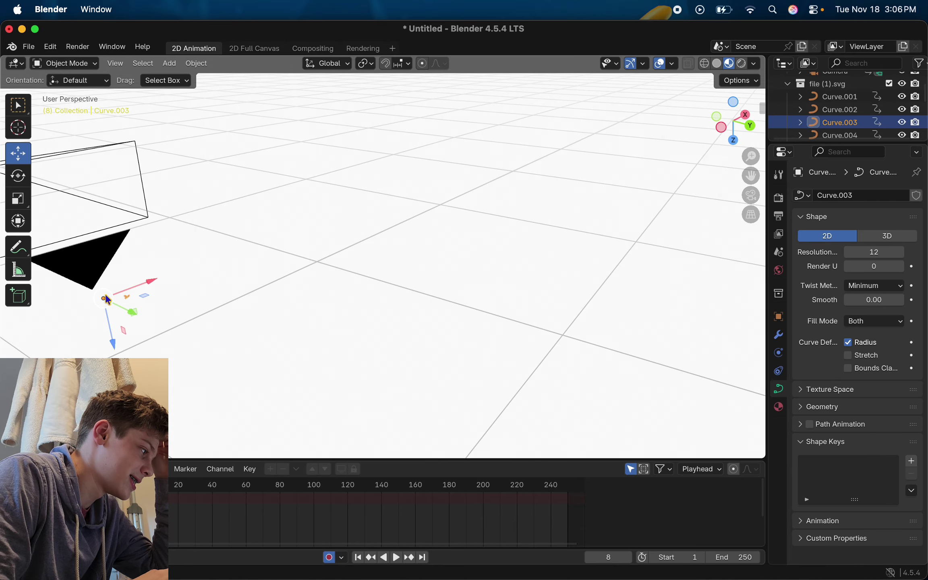
drag(105, 299, 317, 161)
Move Curve.003 farther across the grid, out to the open area ahead of the camera.
scroll(316, 162, down, 5)
scroll(319, 167, down, 5)
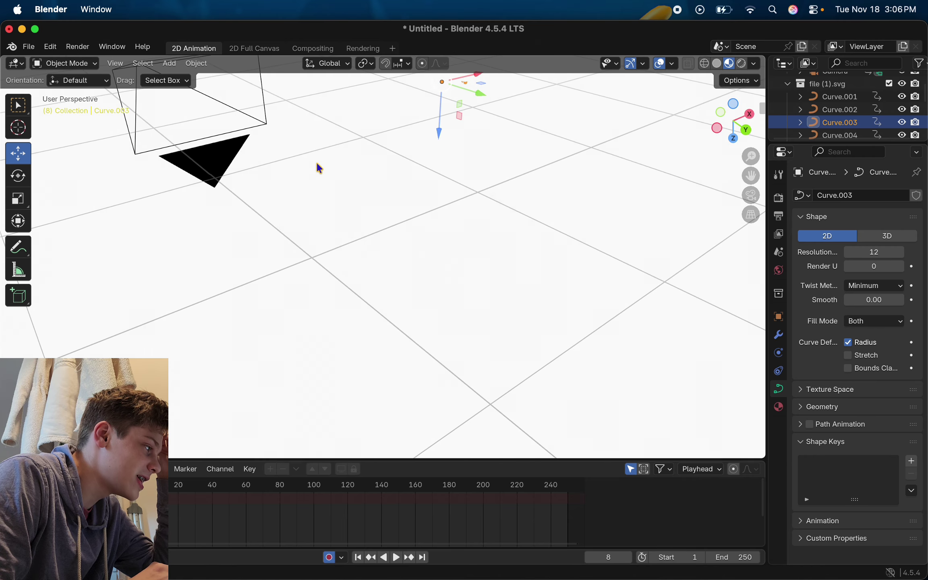
drag(440, 88, 365, 207)
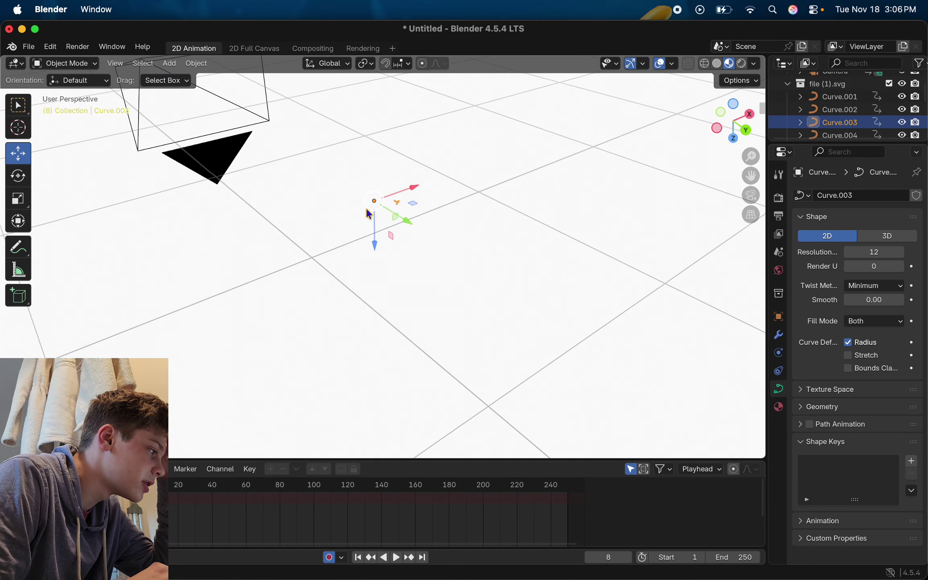
scroll(365, 207, down, 5)
drag(434, 120, 359, 255)
scroll(391, 244, down, 5)
scroll(391, 244, down, 5)
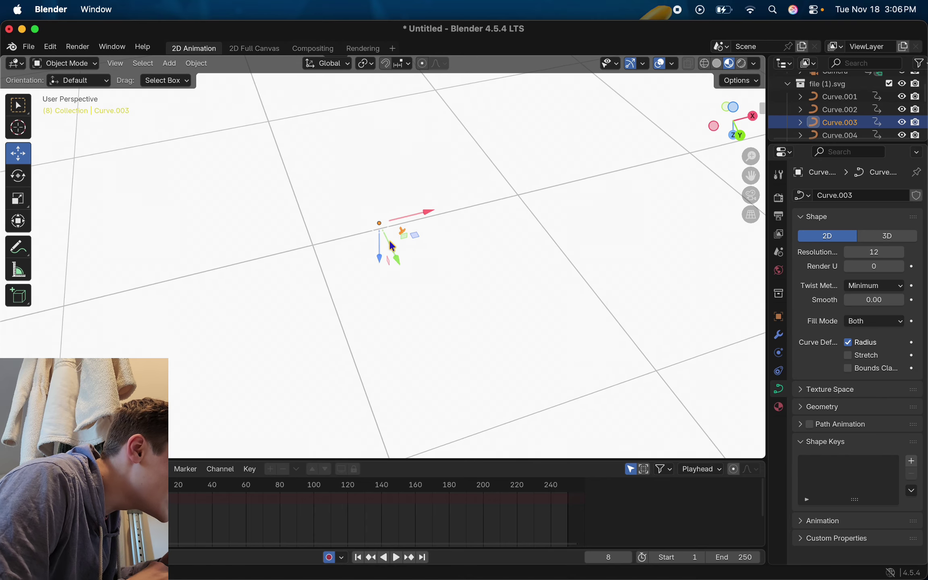
Stretch Curve.003 along the global Y axis with the Scale tool and check its size relative to the camera.
scroll(391, 243, down, 2)
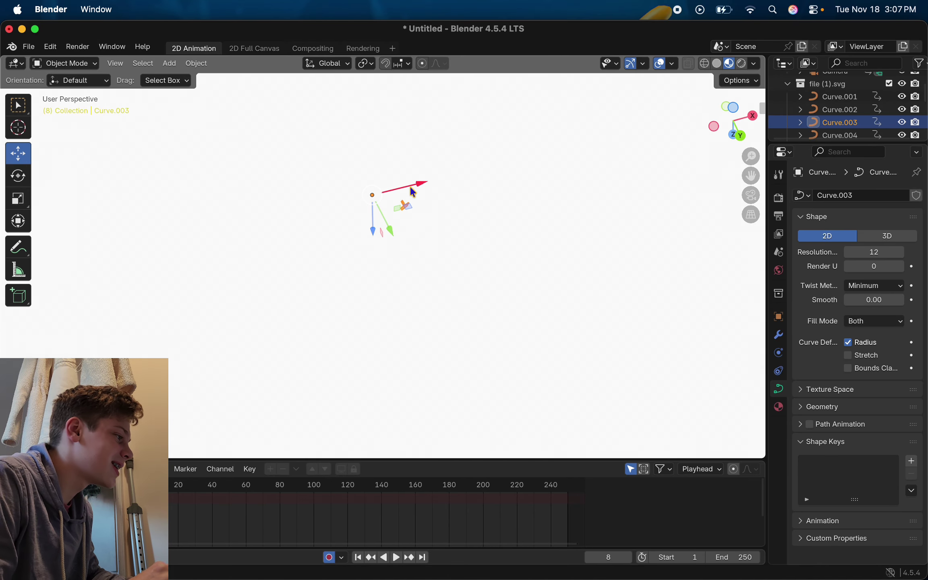
scroll(410, 187, down, 1)
scroll(399, 229, up, 10)
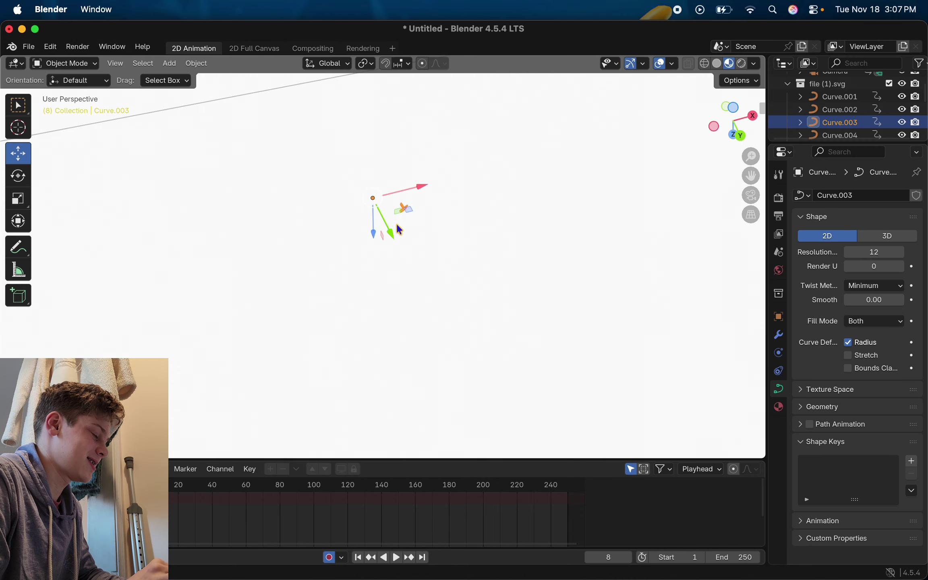
scroll(398, 229, down, 10)
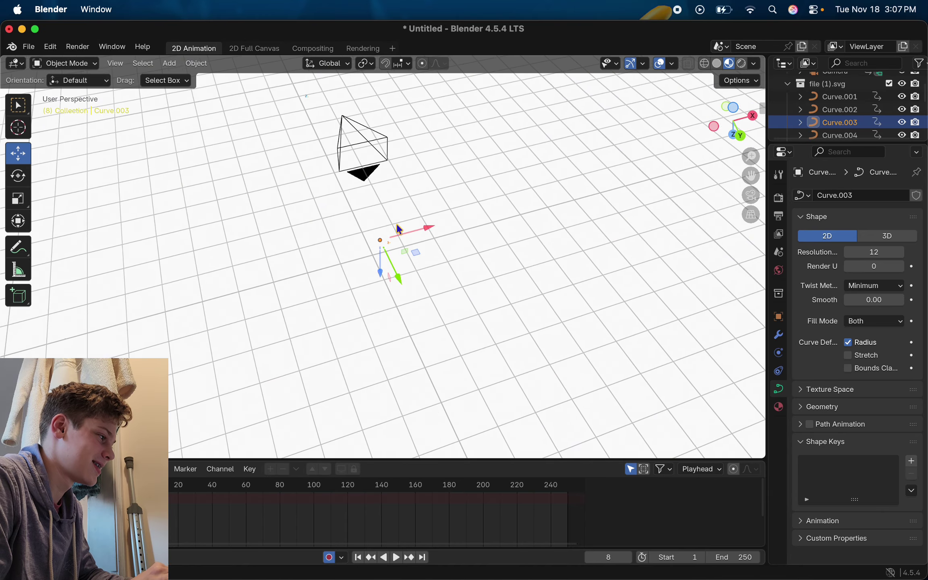
scroll(399, 229, down, 4)
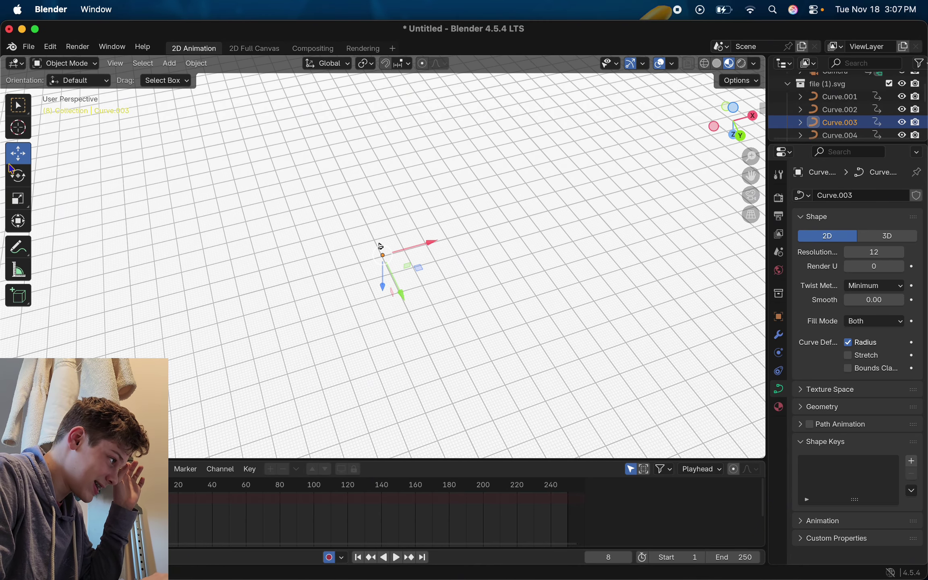
click(18, 201)
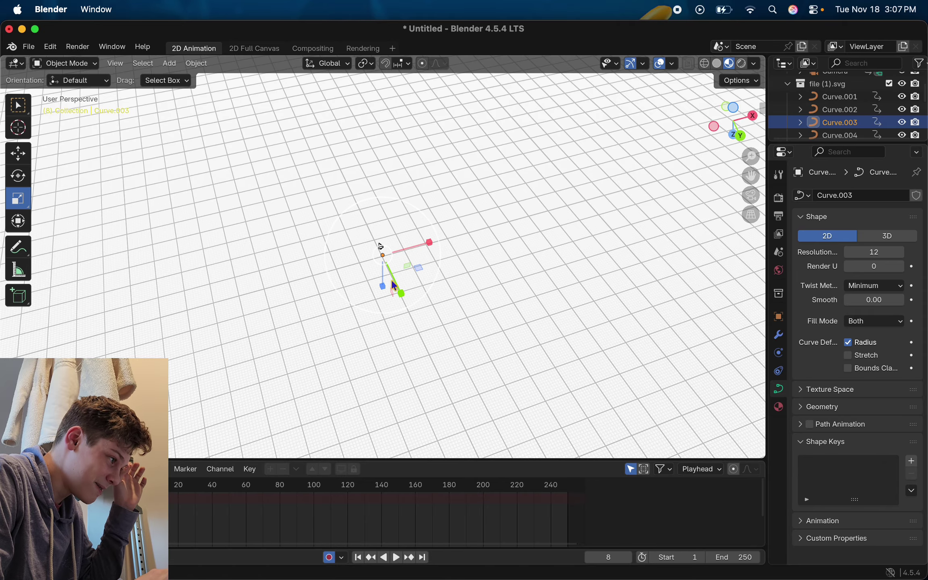
drag(398, 289, 468, 397)
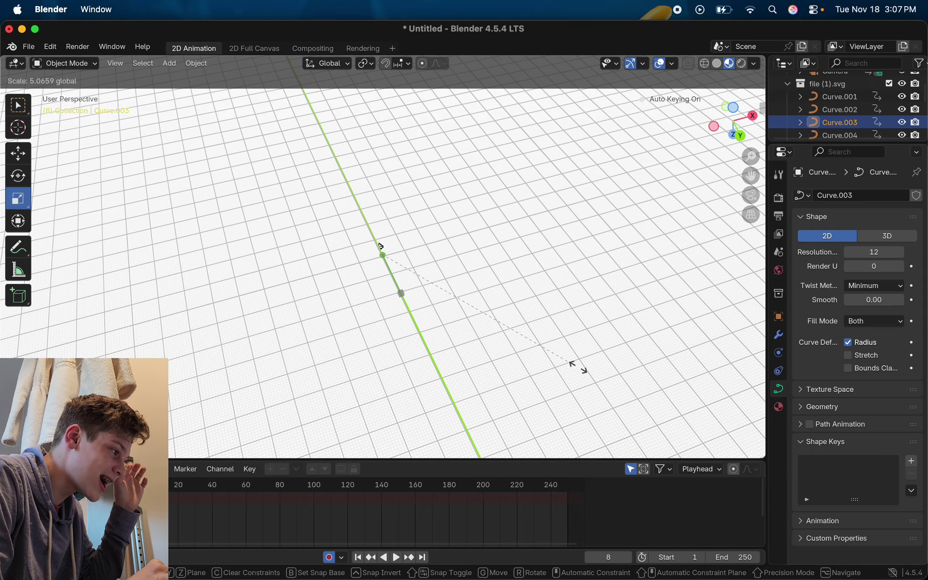
key(Escape)
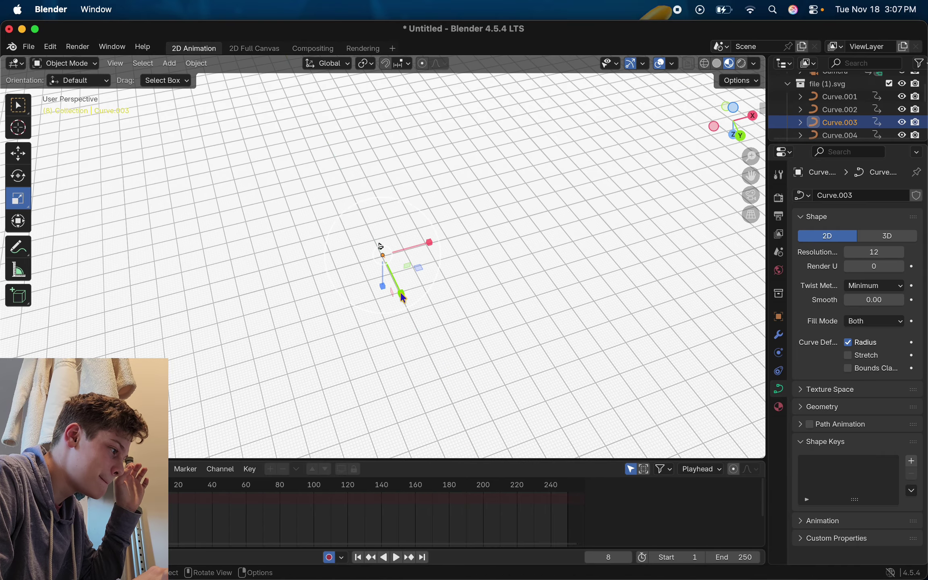
drag(401, 292, 568, 365)
key(Escape)
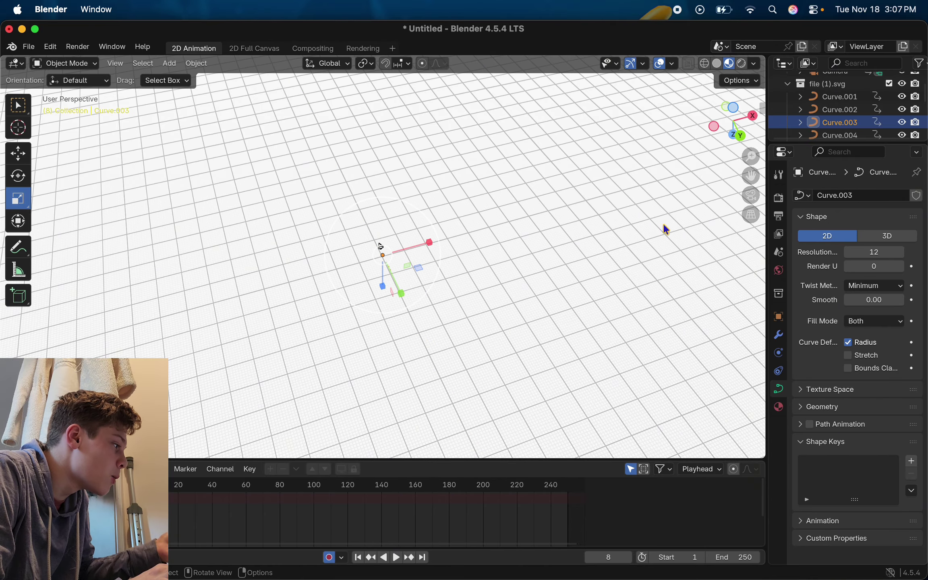
scroll(356, 231, up, 9)
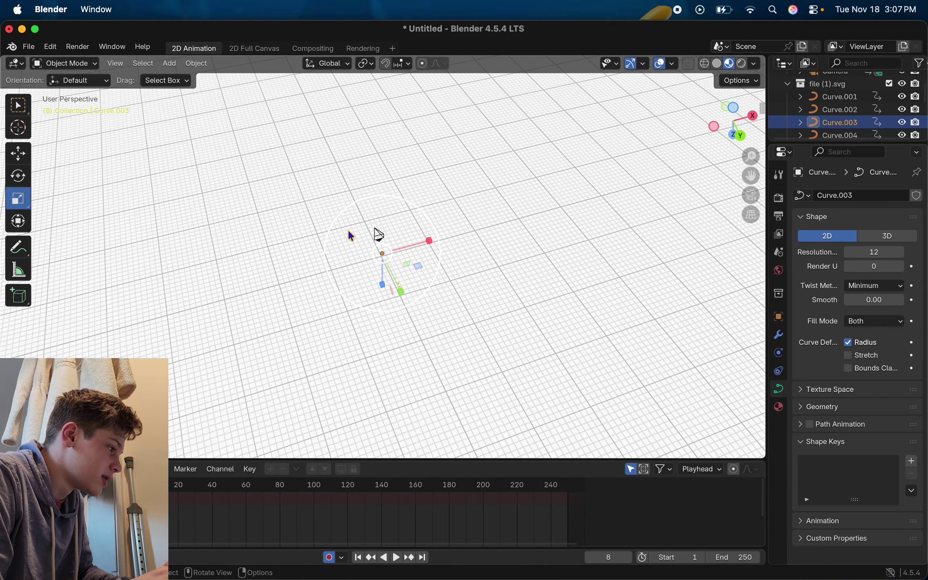
scroll(367, 228, down, 10)
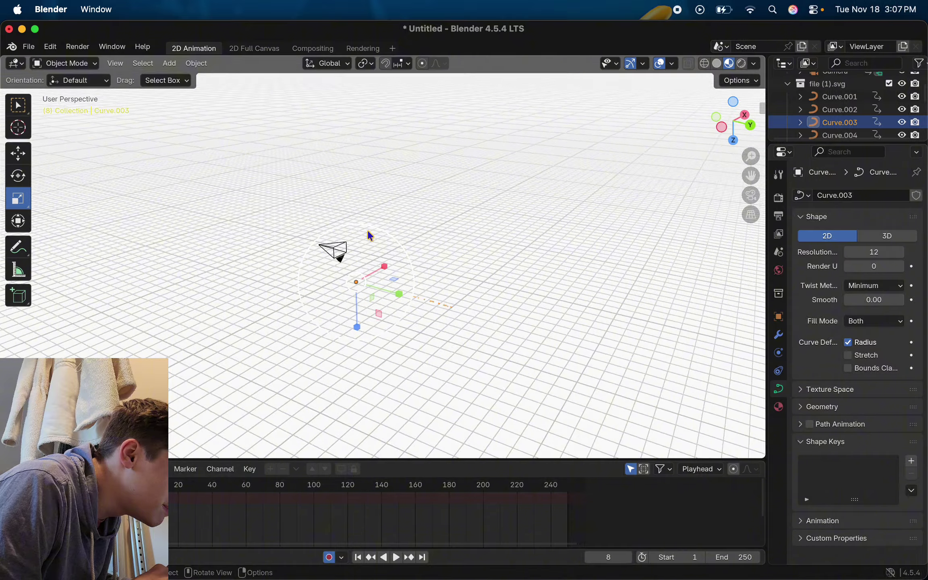
scroll(367, 228, up, 5)
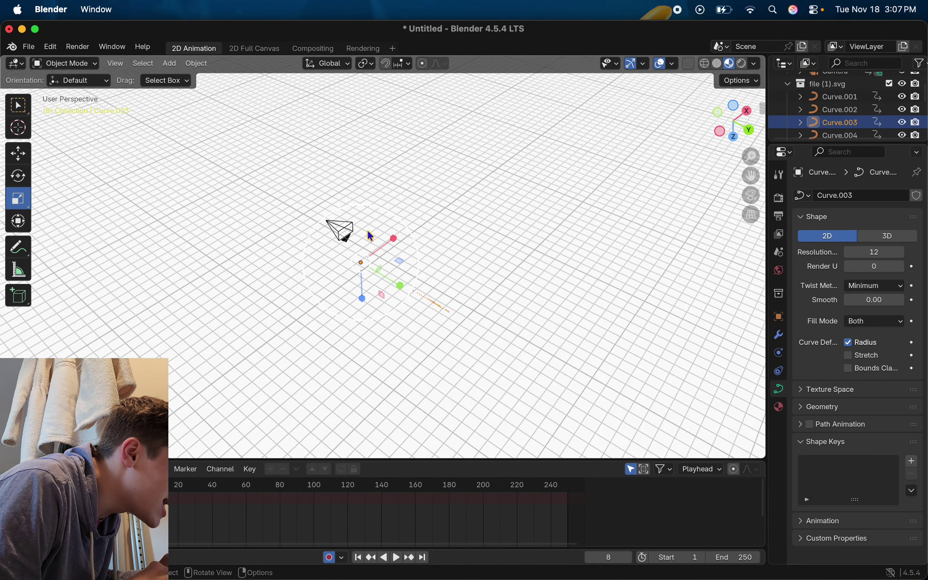